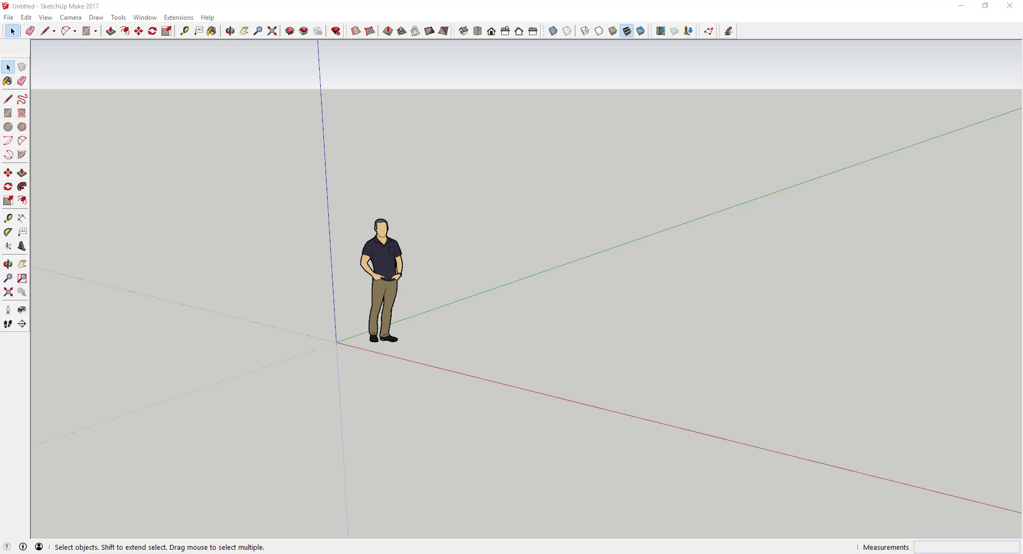
View the spiral Christmas tree reference picture in Snipping Tool and move it back out of the modelling workspace
{"action": "mouse_move", "coordinate": [729, 35]}
{"action": "left_mouse_down"}
{"action": "mouse_move", "coordinate": [621, 39]}
{"action": "mouse_move", "coordinate": [566, 16]}
{"action": "left_mouse_up"}
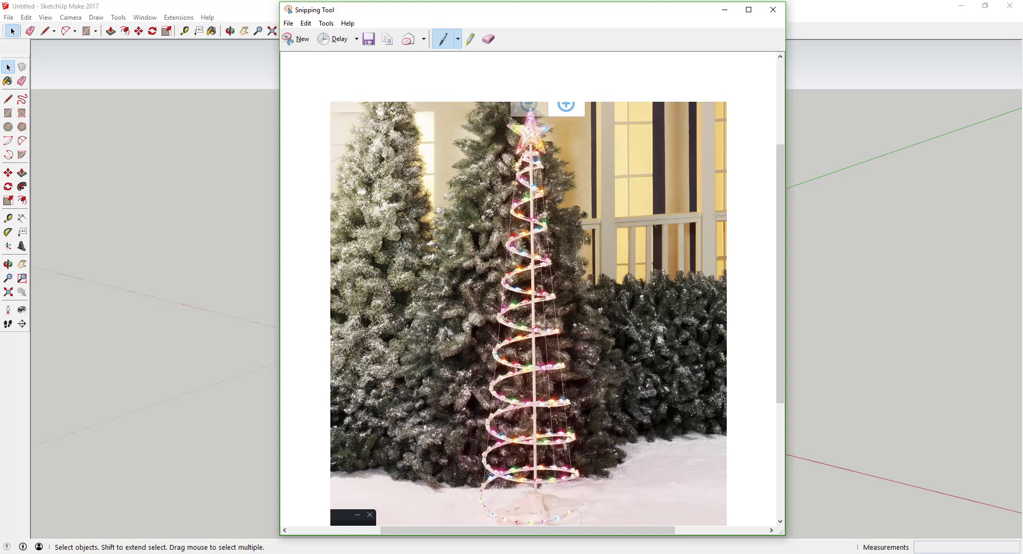
{"action": "left_click_drag", "start_coordinate": [552, 14], "coordinate": [1022, 15]}
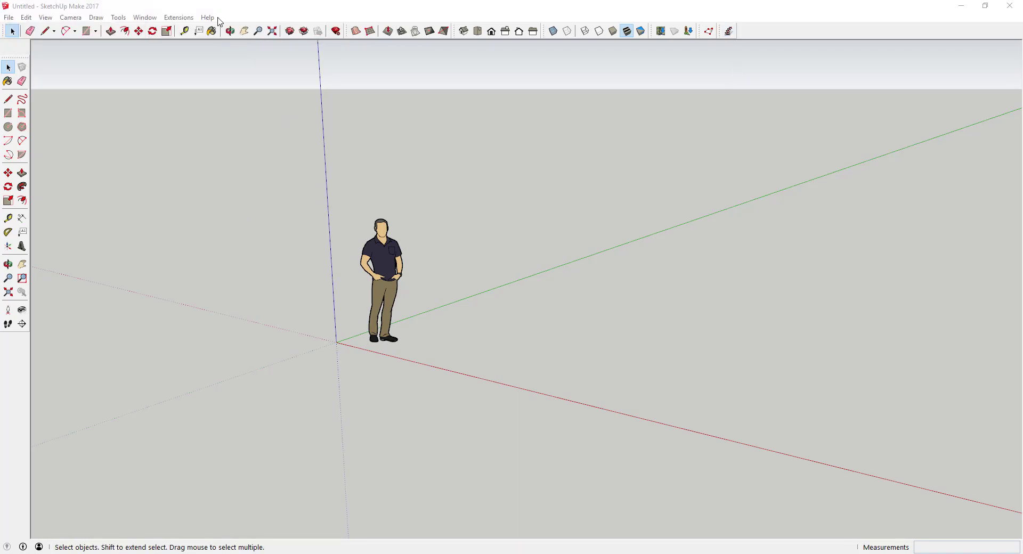
Search the SketchUcation ExtensionStore for "helix" and close the store
{"action": "left_click", "coordinate": [179, 18]}
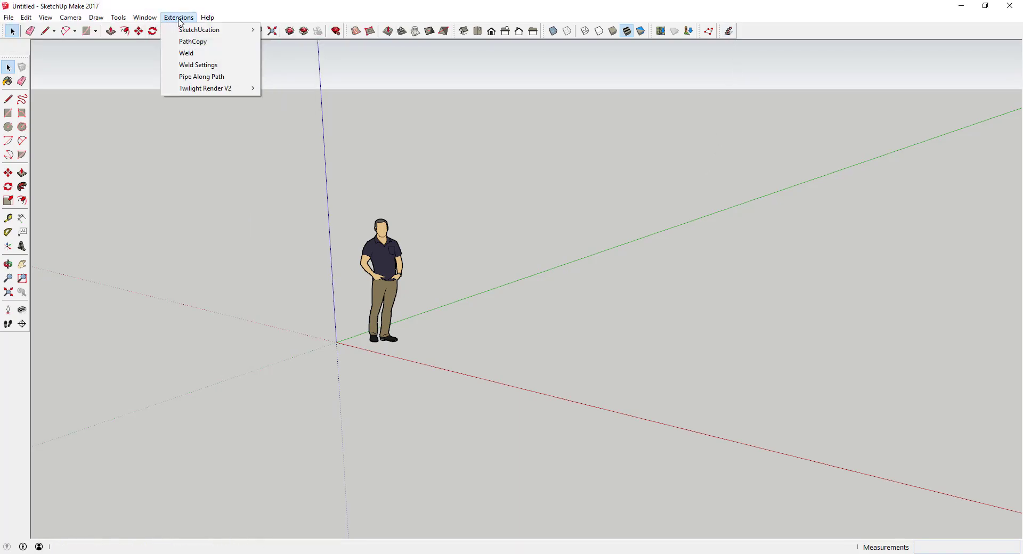
{"action": "mouse_move", "coordinate": [213, 29]}
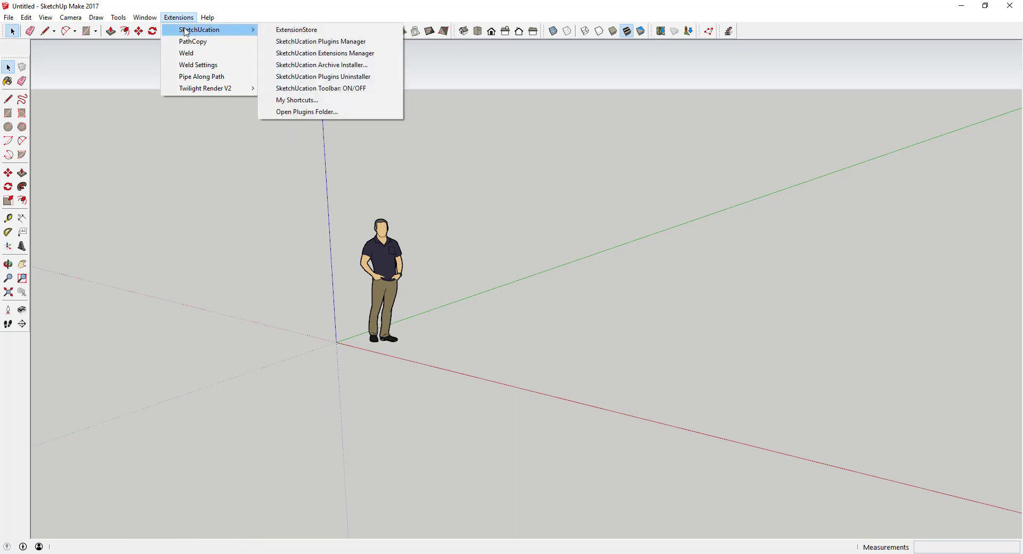
{"action": "left_click", "coordinate": [327, 31]}
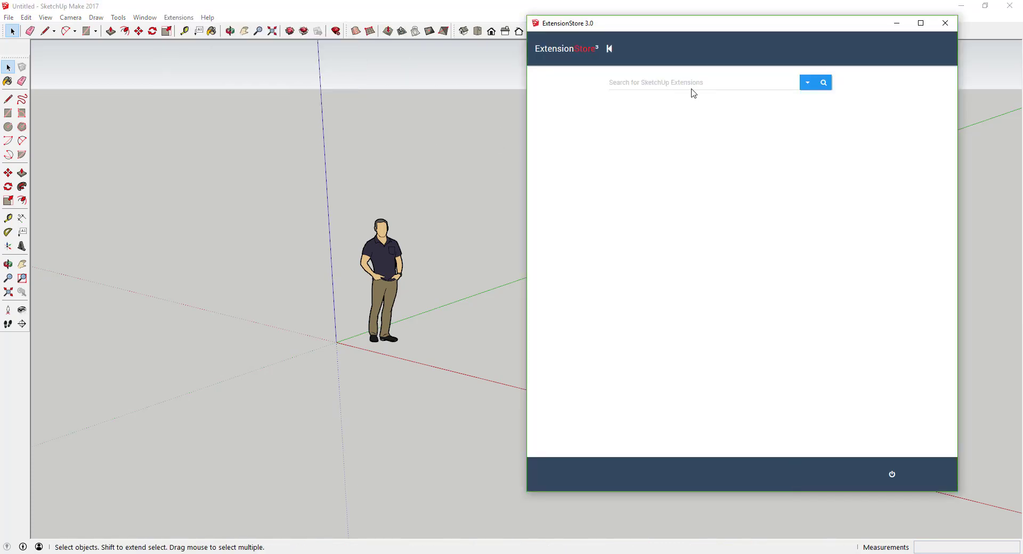
{"action": "left_click", "coordinate": [646, 86]}
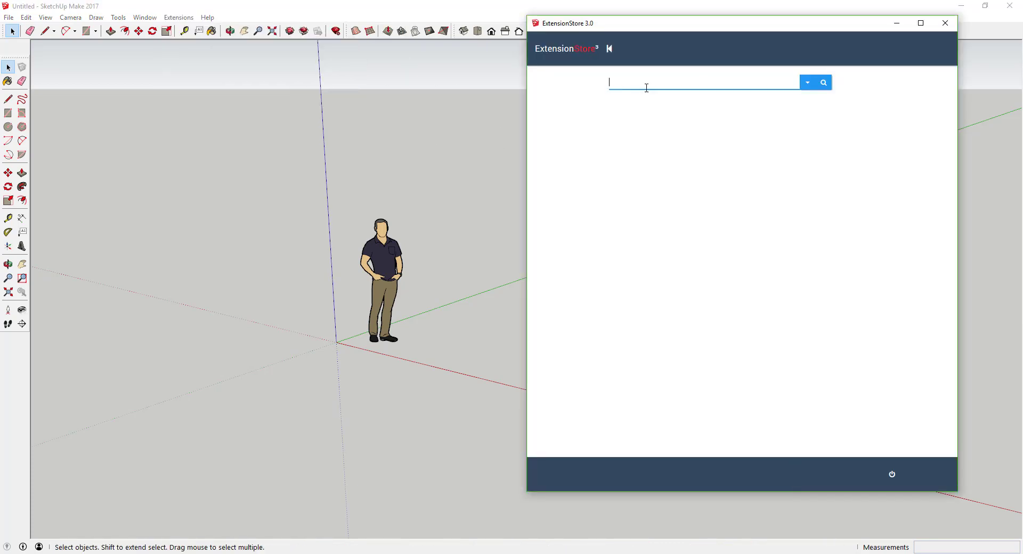
{"action": "type", "text": "helix"}
{"action": "key", "text": "Return"}
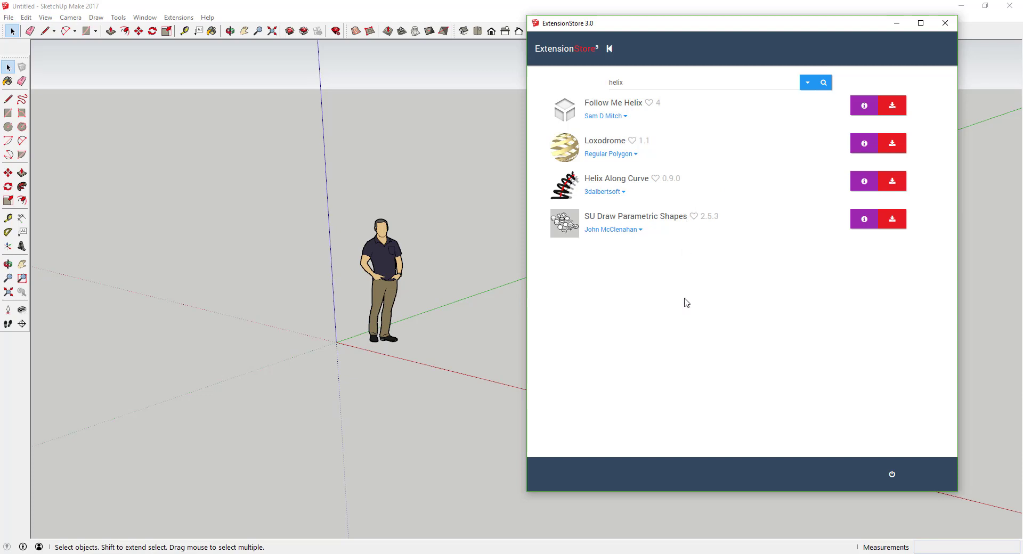
{"action": "left_click", "coordinate": [945, 23]}
Delete the default figure, then draw a vertical line from the origin up the blue axis and select it
{"action": "key", "text": "ctrl+a"}
{"action": "key", "text": "Delete"}
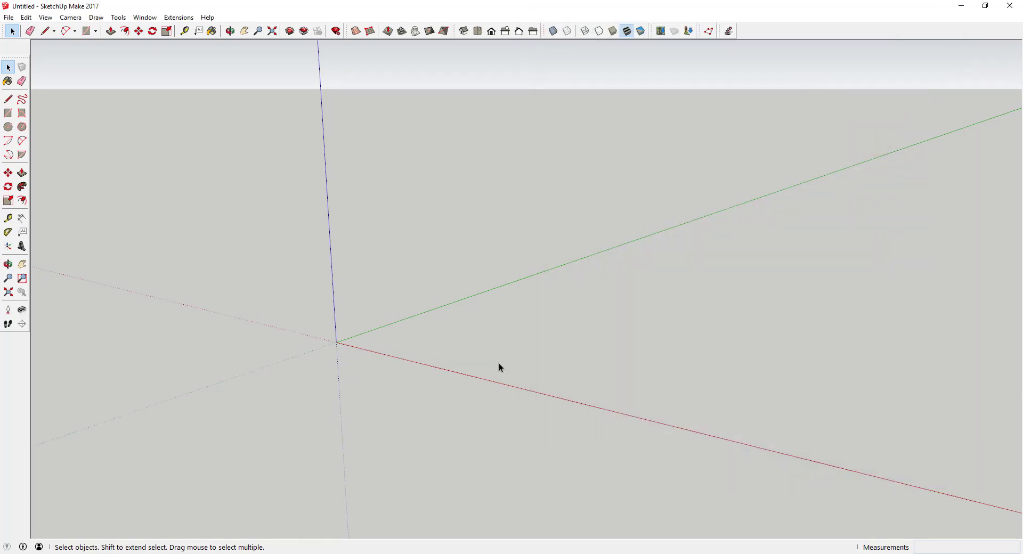
{"action": "key", "text": "l"}
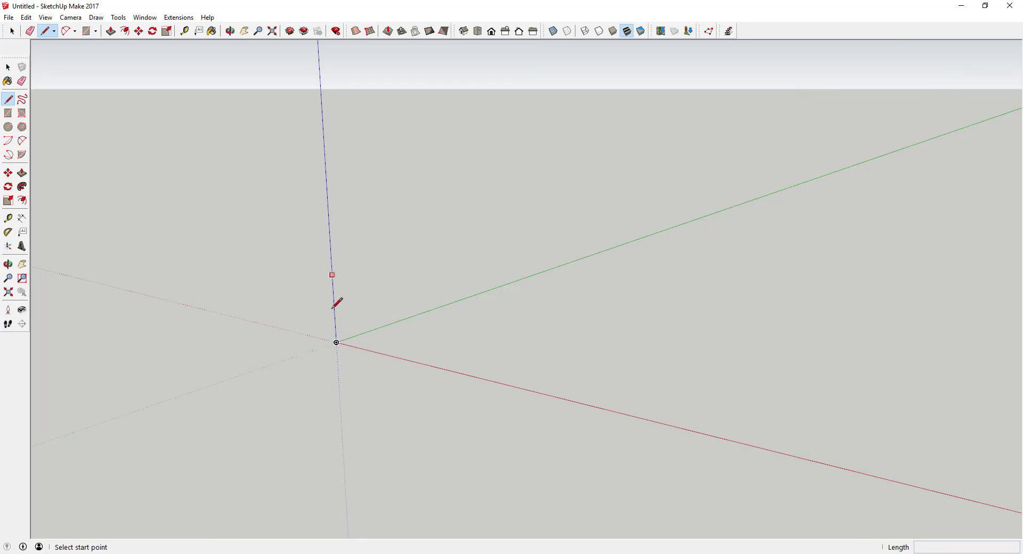
{"action": "left_click", "coordinate": [336, 342]}
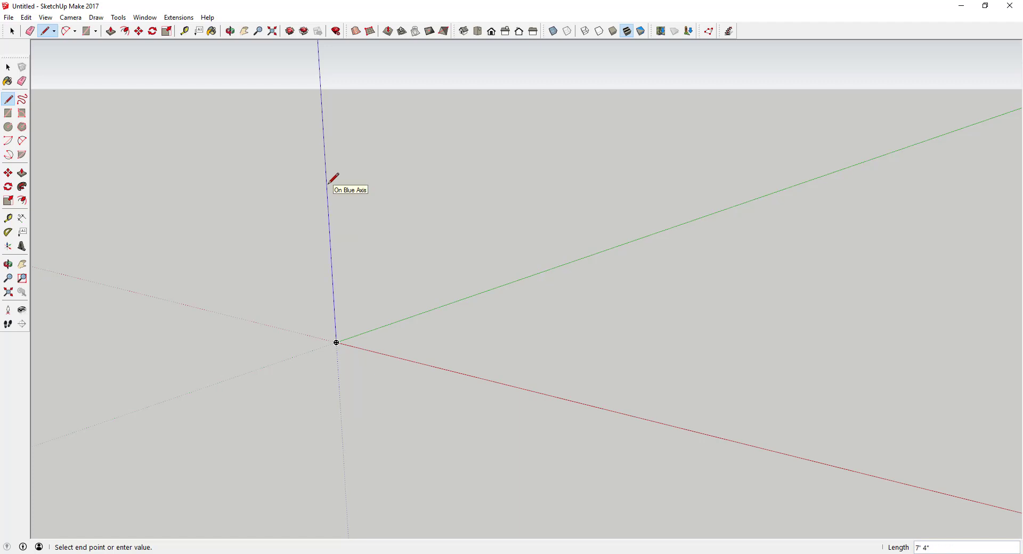
{"action": "key", "text": "Return"}
{"action": "key", "text": "space"}
{"action": "scroll", "coordinate": [336, 296], "scroll_direction": "up", "scroll_amount": 4}
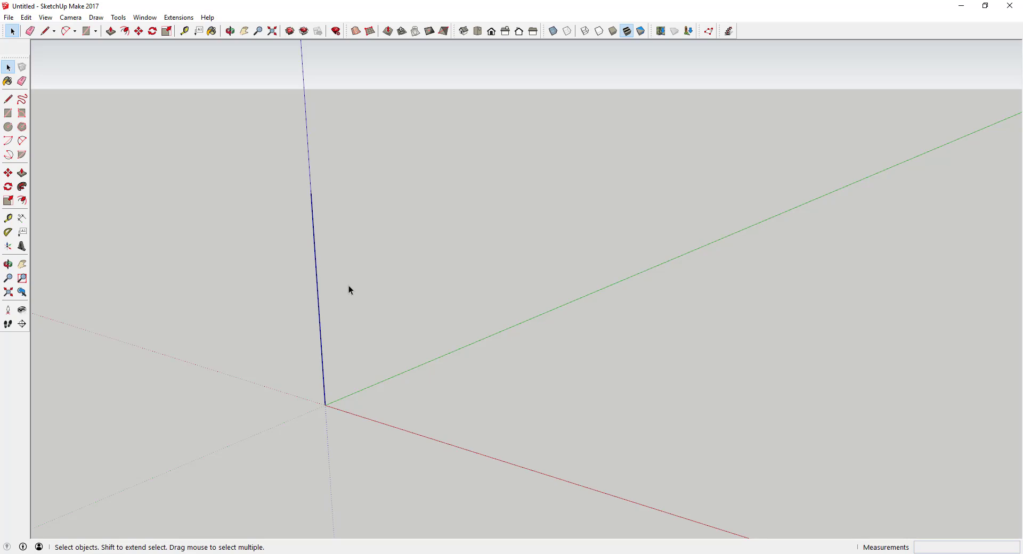
{"action": "left_click", "coordinate": [316, 286]}
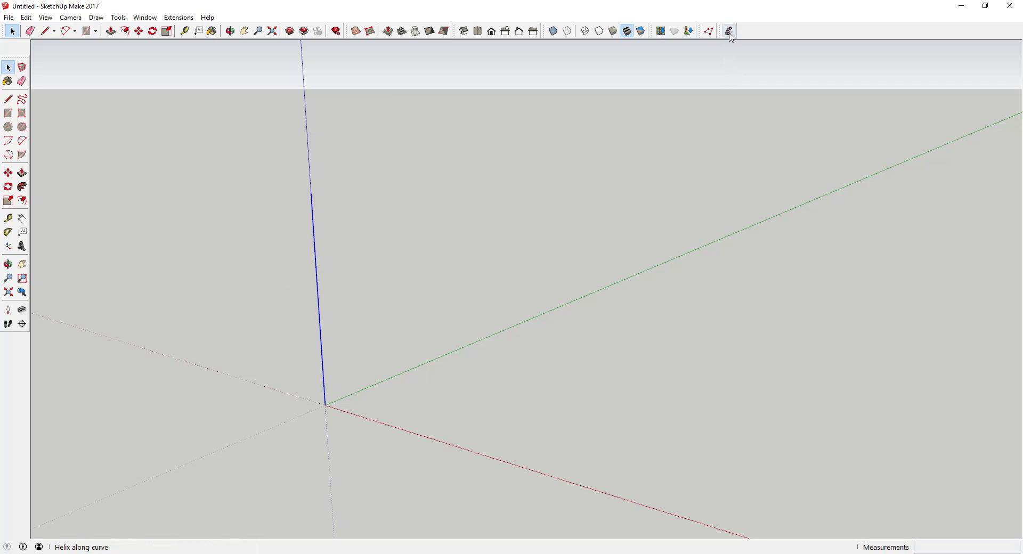
Check the list of available toolbars for the Helix along curve toolbar and close the list
{"action": "left_click", "coordinate": [45, 17]}
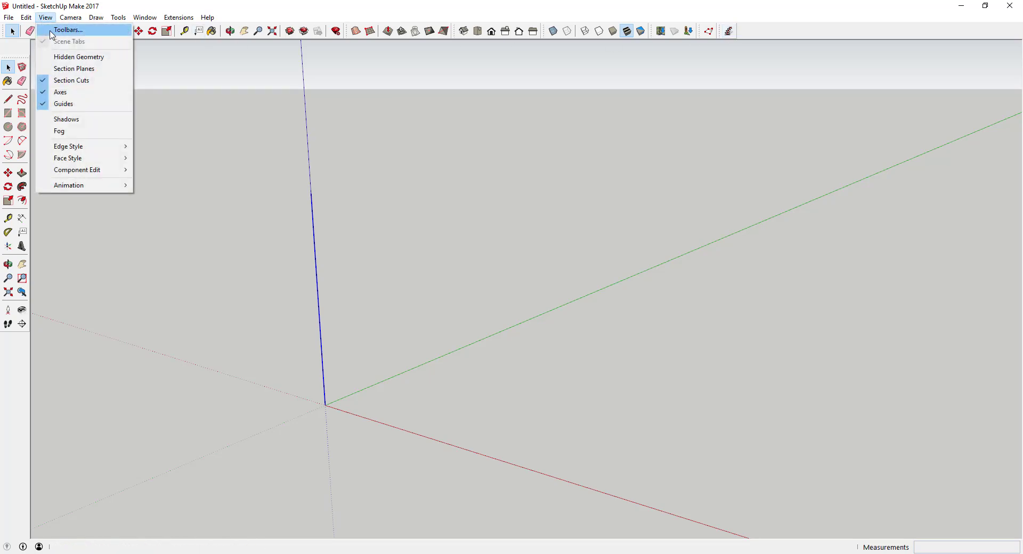
{"action": "left_click", "coordinate": [52, 31]}
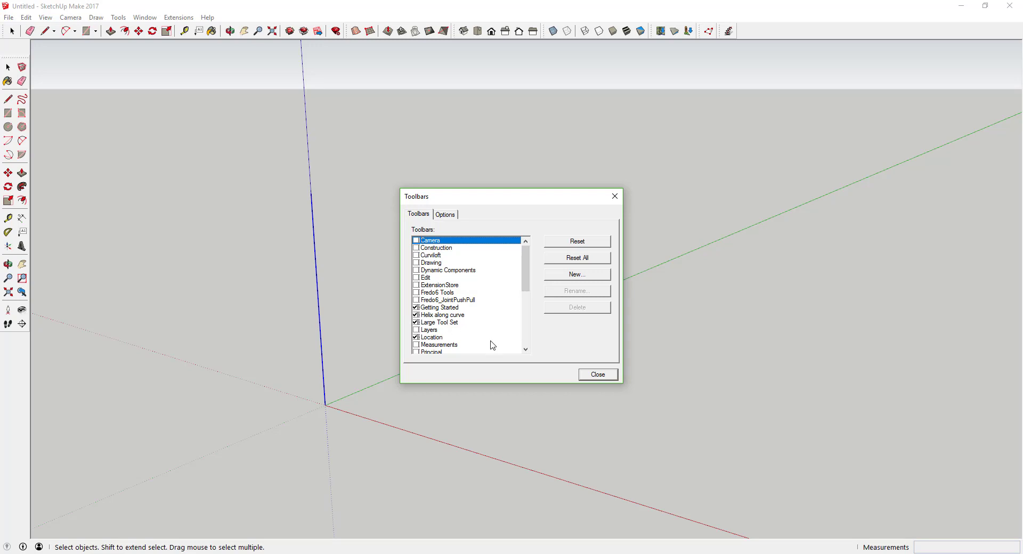
{"action": "left_click", "coordinate": [607, 378]}
Start Helix along curve on the selected line with Radius 1 at 12", Radius 2 at 1" and 12 laps
{"action": "left_click", "coordinate": [730, 32]}
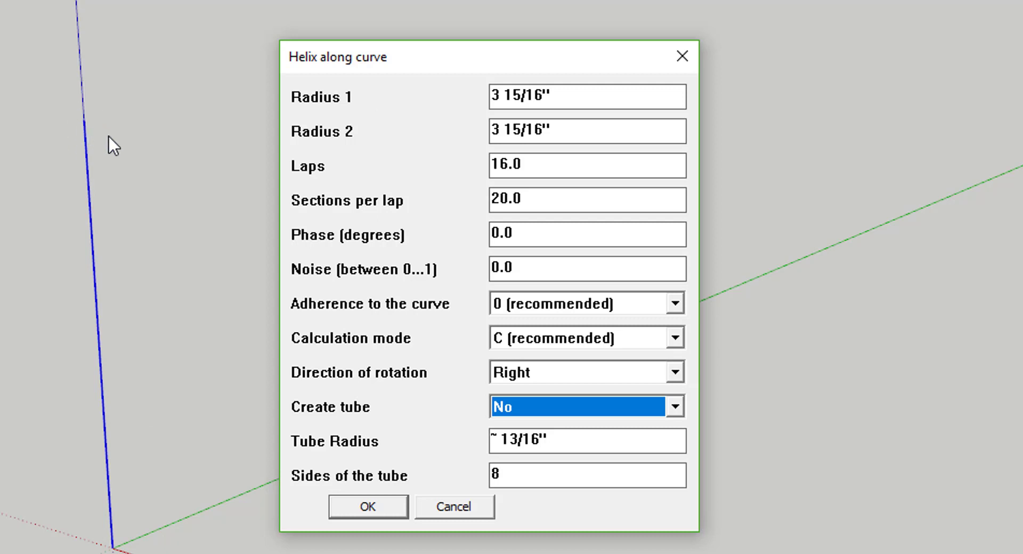
{"action": "left_click_drag", "start_coordinate": [621, 97], "coordinate": [412, 90]}
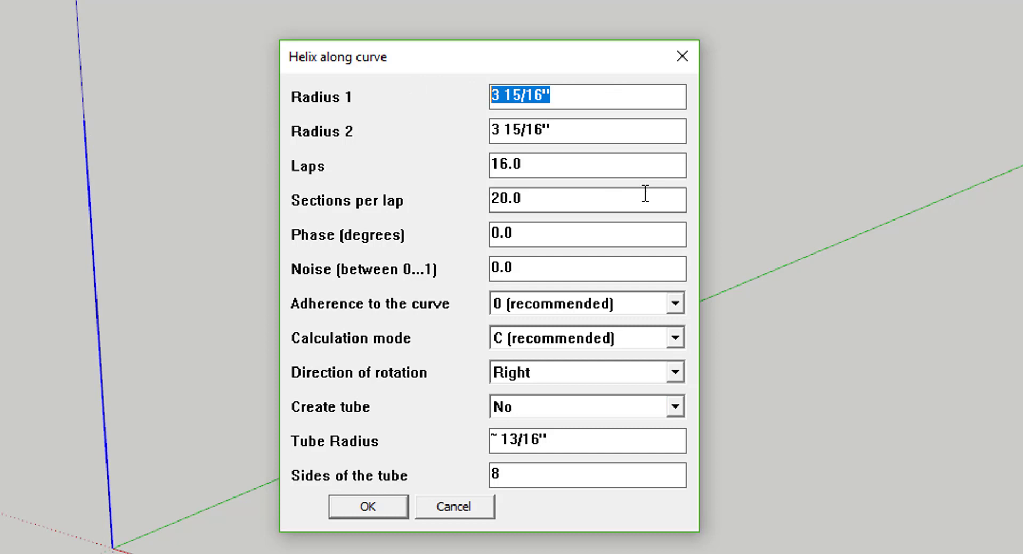
{"action": "type", "text": "12\""}
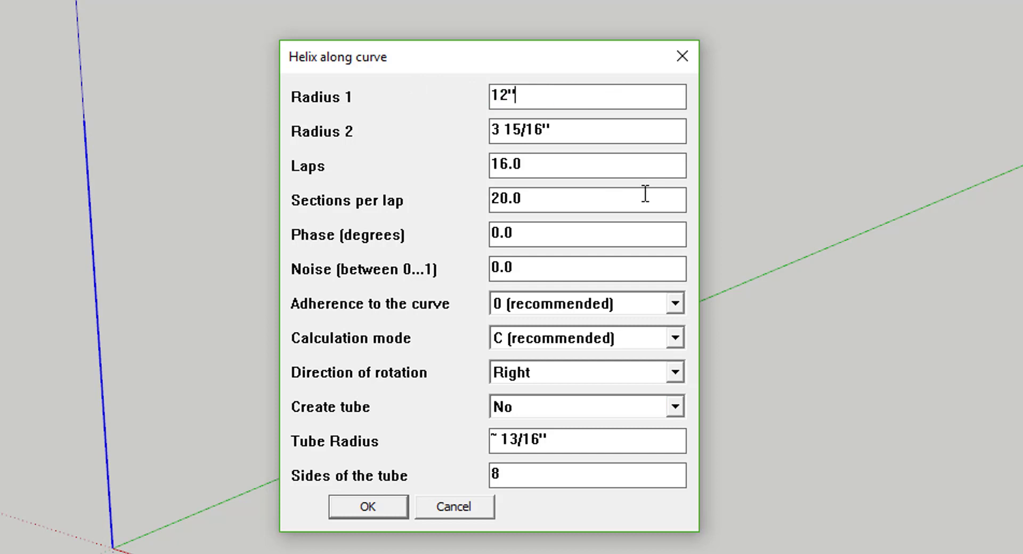
{"action": "left_click_drag", "start_coordinate": [599, 127], "coordinate": [423, 117]}
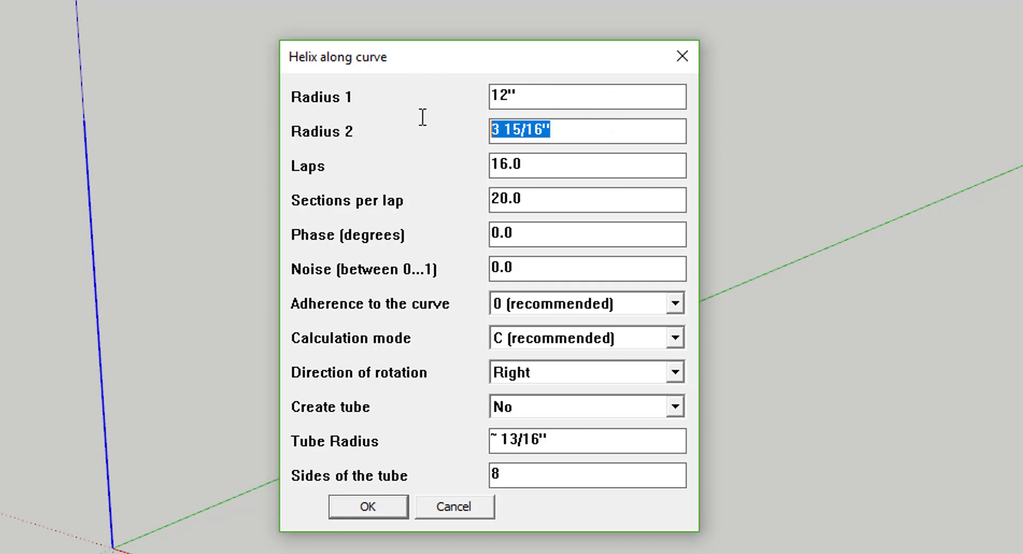
{"action": "type", "text": "1\""}
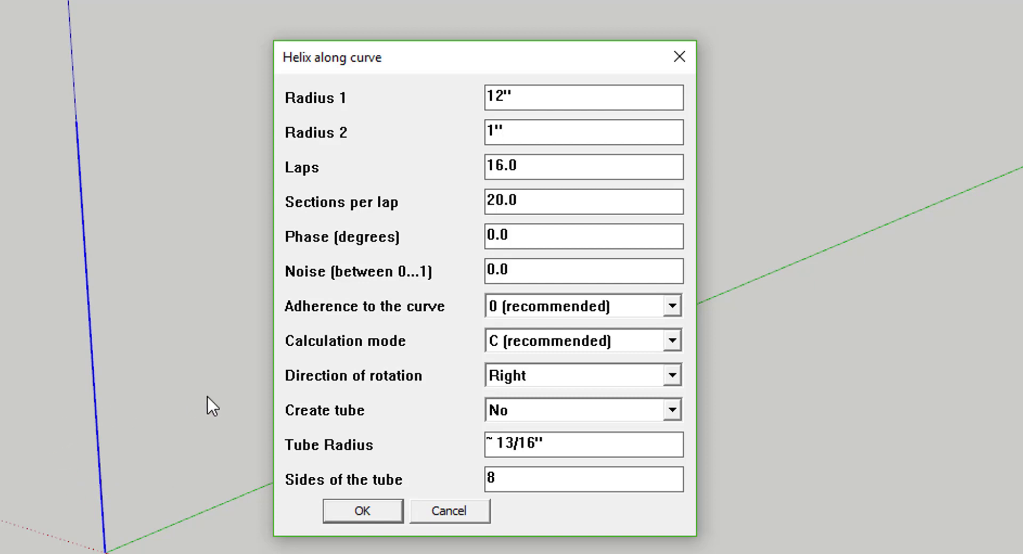
{"action": "double_click", "coordinate": [508, 162]}
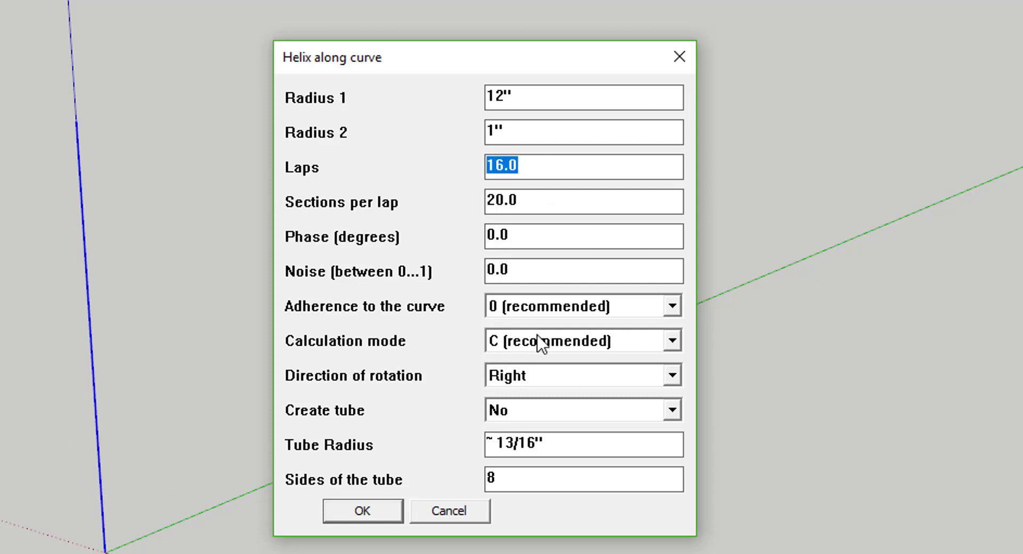
{"action": "type", "text": "12"}
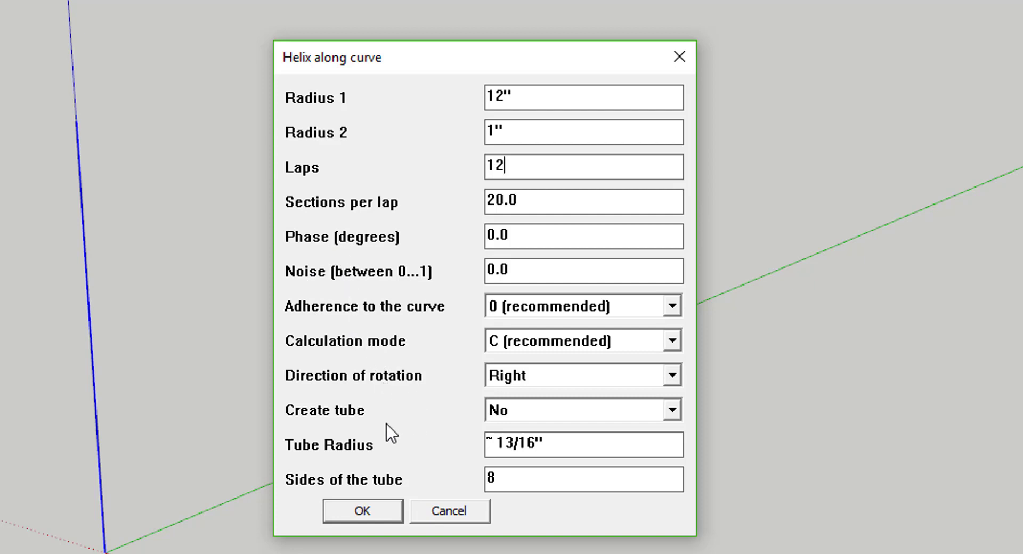
Enable tube creation with a tube radius of 1/4 and generate the helix around the vertical line
{"action": "left_click", "coordinate": [586, 416]}
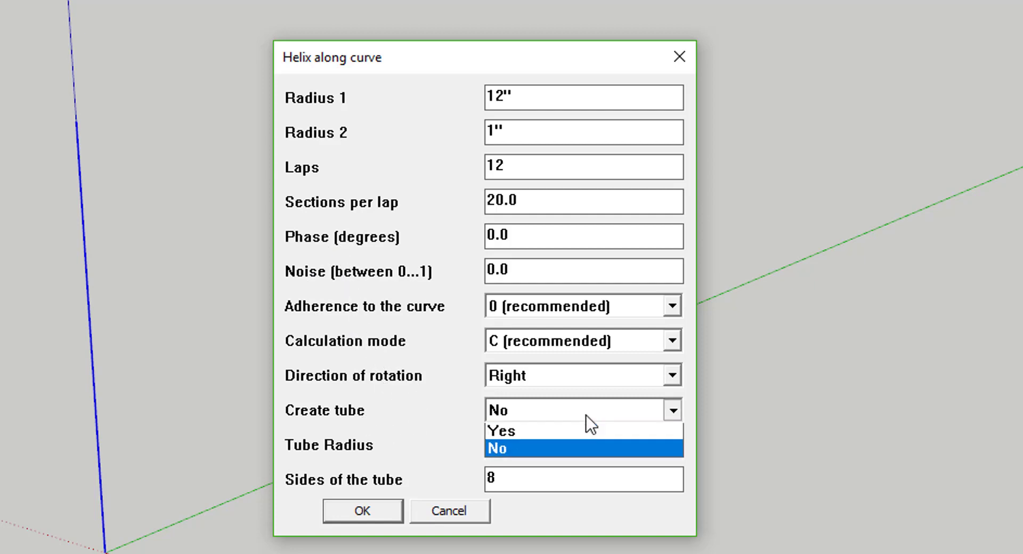
{"action": "left_click", "coordinate": [549, 434]}
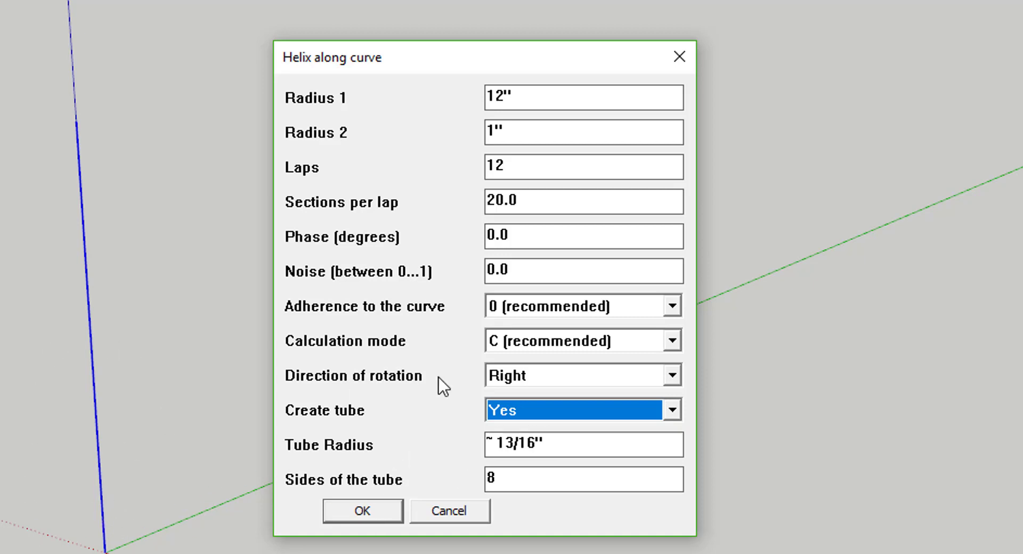
{"action": "key", "text": "Tab"}
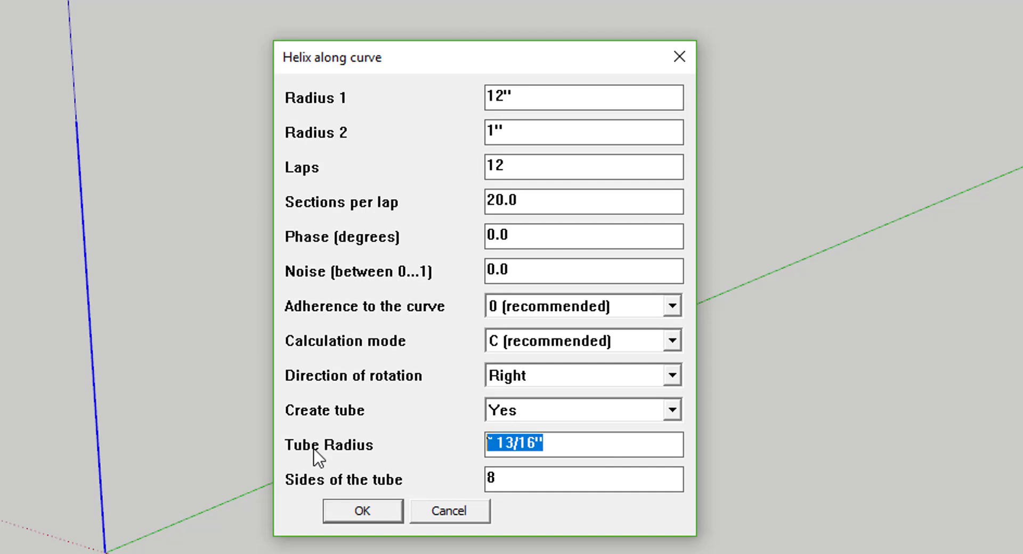
{"action": "type", "text": "1/"}
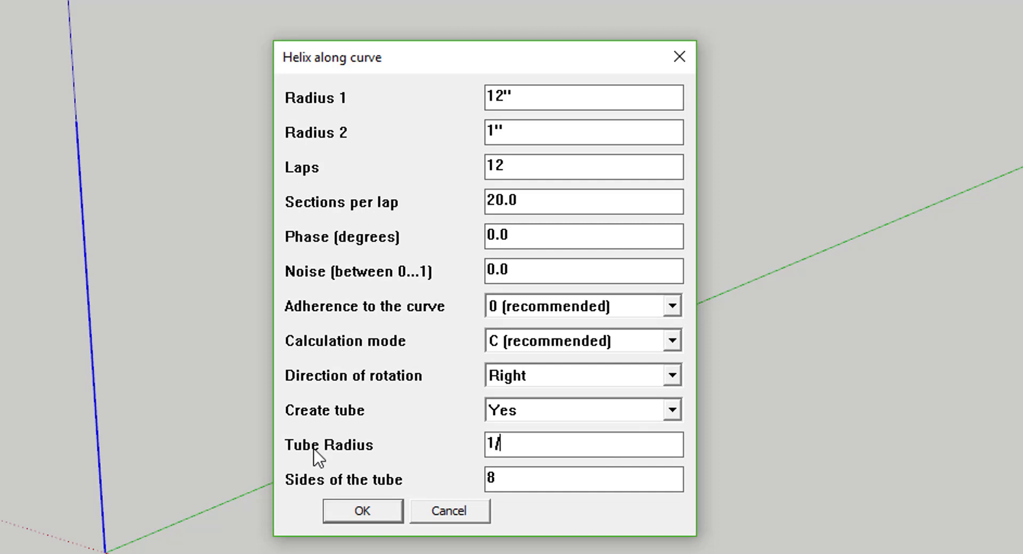
{"action": "type", "text": "4"}
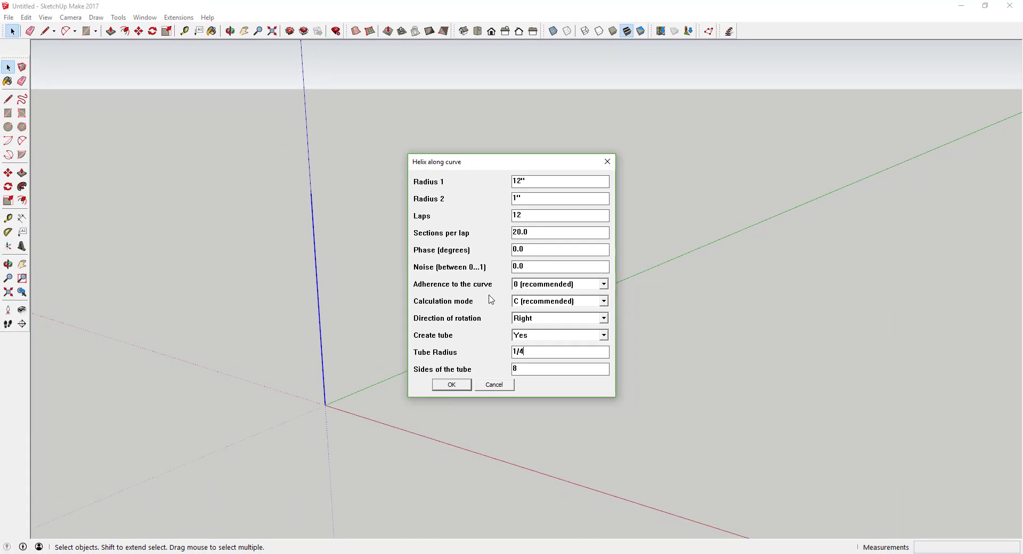
{"action": "left_click", "coordinate": [452, 384]}
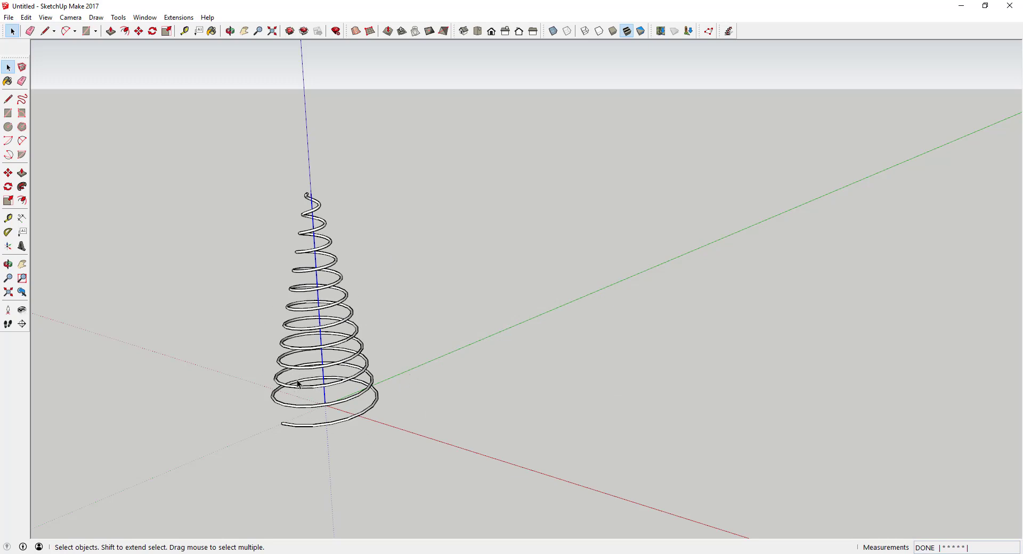
Delete the thin helix tube and regenerate it around the vertical line with a tube radius of 1/2
{"action": "scroll", "coordinate": [298, 384], "scroll_direction": "up", "scroll_amount": 1}
{"action": "left_click", "coordinate": [349, 361]}
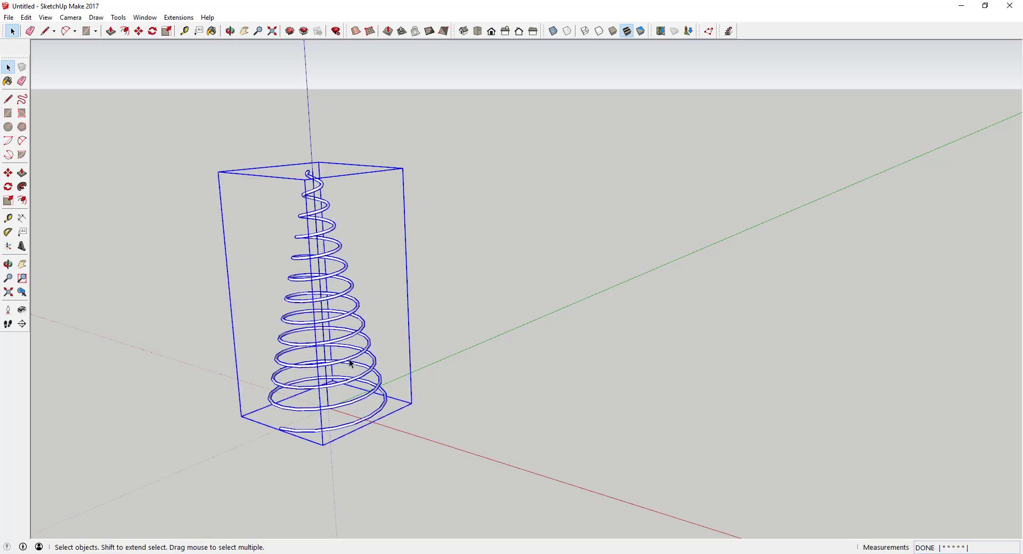
{"action": "key", "text": "Delete"}
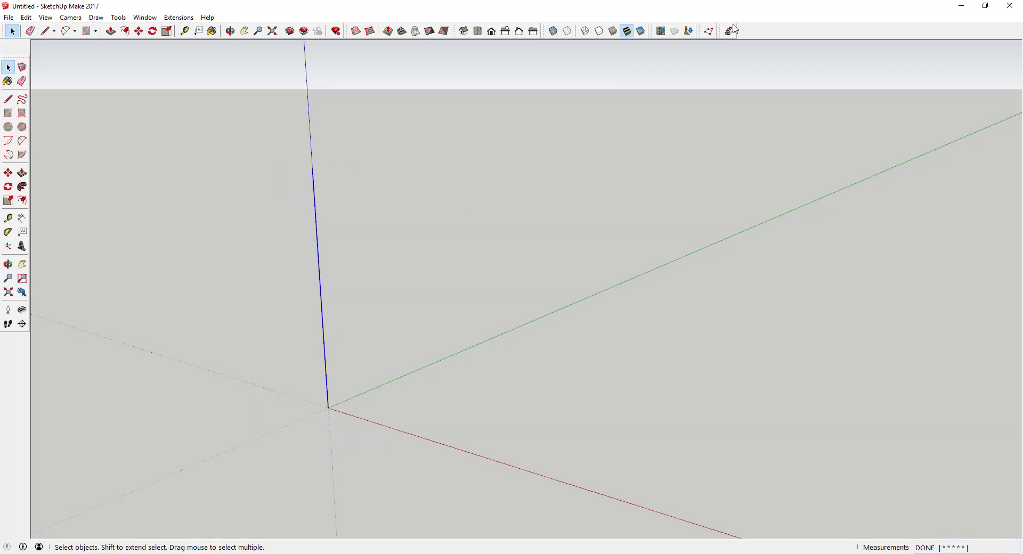
{"action": "left_click", "coordinate": [728, 31]}
{"action": "key", "text": "Tab"}
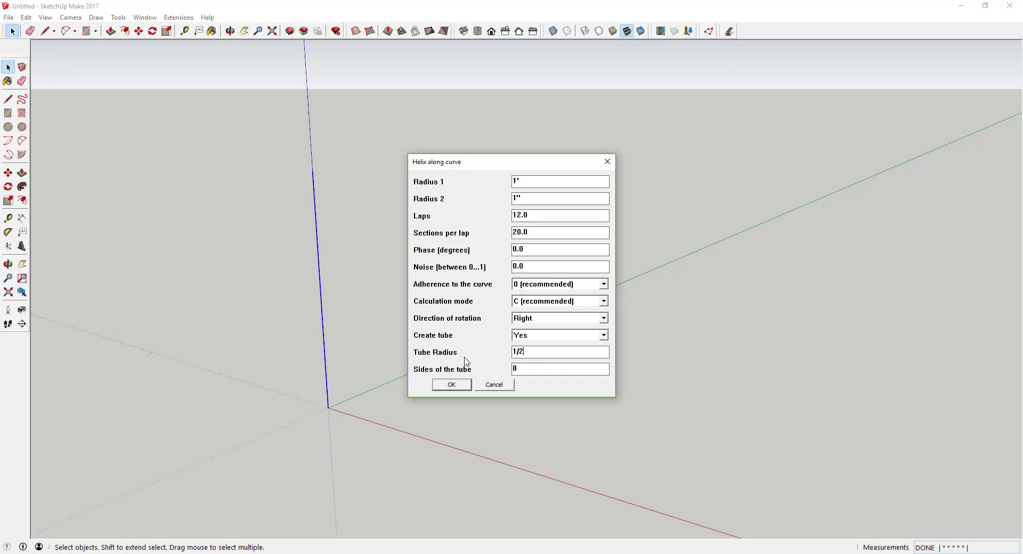
{"action": "left_click", "coordinate": [452, 385]}
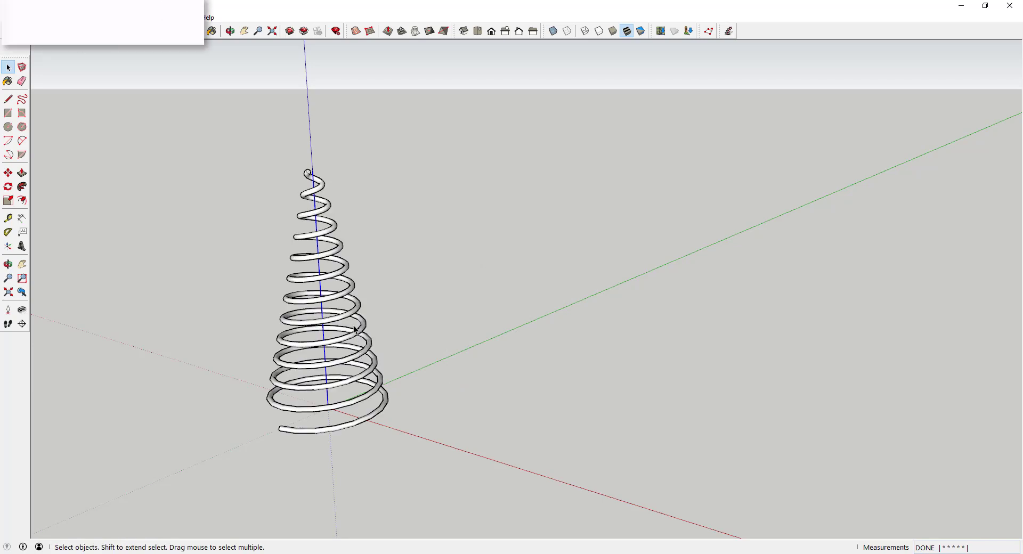
Draw a small flat circle centred on the origin at the base of the vertical line
{"action": "middle_click_drag", "start_coordinate": [319, 354], "coordinate": [258, 437]}
{"action": "scroll", "coordinate": [258, 437], "scroll_direction": "up", "scroll_amount": 2}
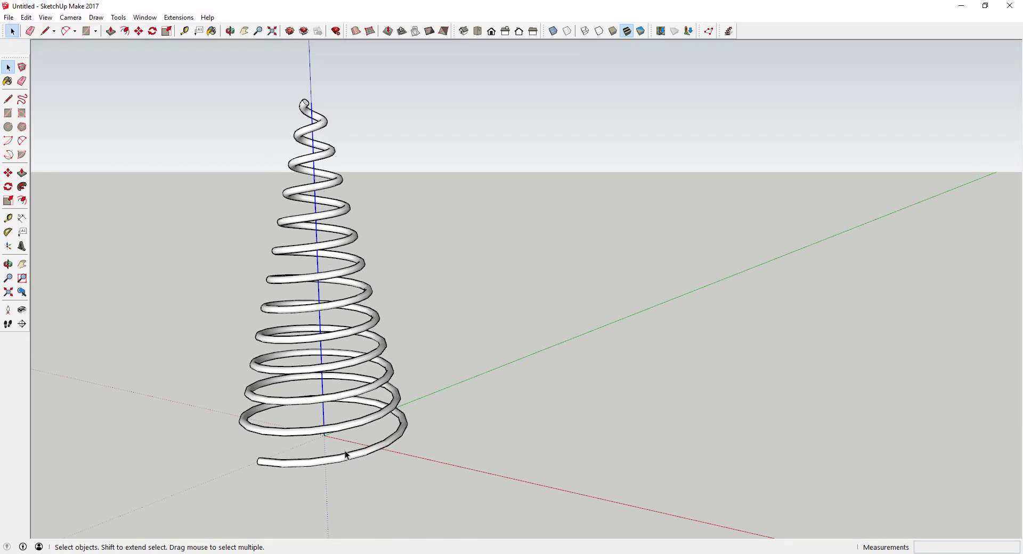
{"action": "scroll", "coordinate": [327, 440], "scroll_direction": "up", "scroll_amount": 5}
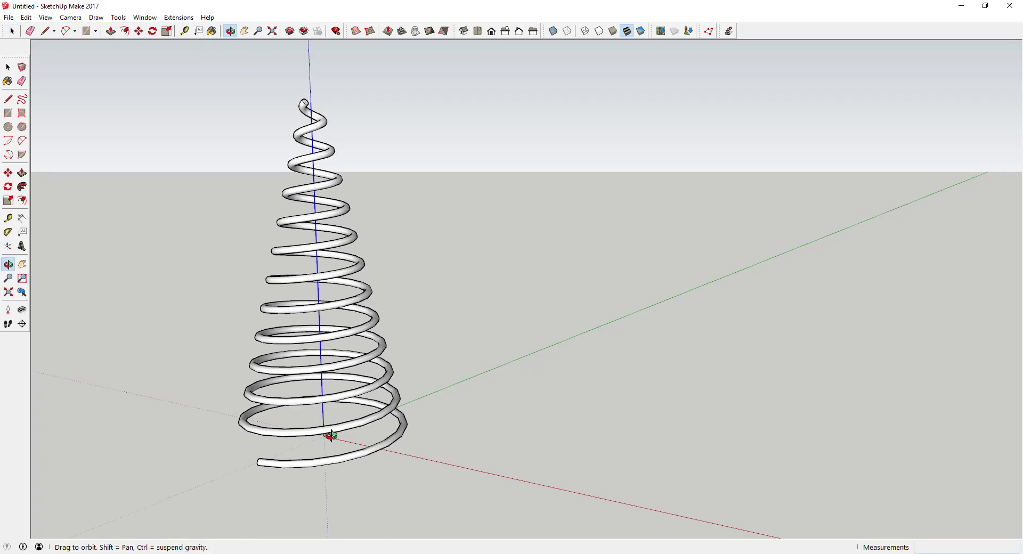
{"action": "key", "text": "c"}
{"action": "left_click", "coordinate": [308, 449]}
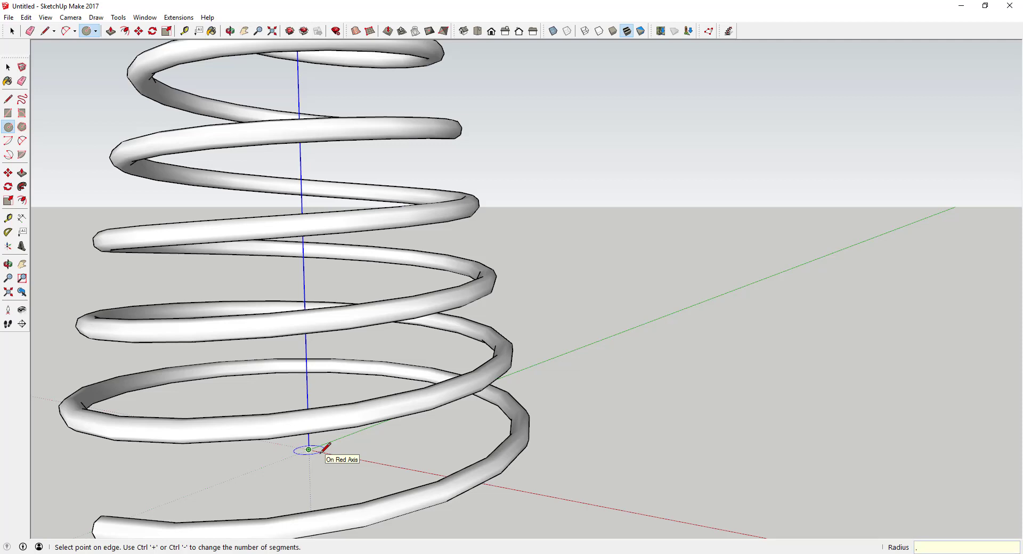
{"action": "key", "text": "Return"}
Extrude the base circle with Push/Pull about 4' up to the top of the spiral as the centre pole
{"action": "key", "text": "p"}
{"action": "left_click", "coordinate": [310, 454]}
{"action": "scroll", "coordinate": [308, 372], "scroll_direction": "down", "scroll_amount": 8}
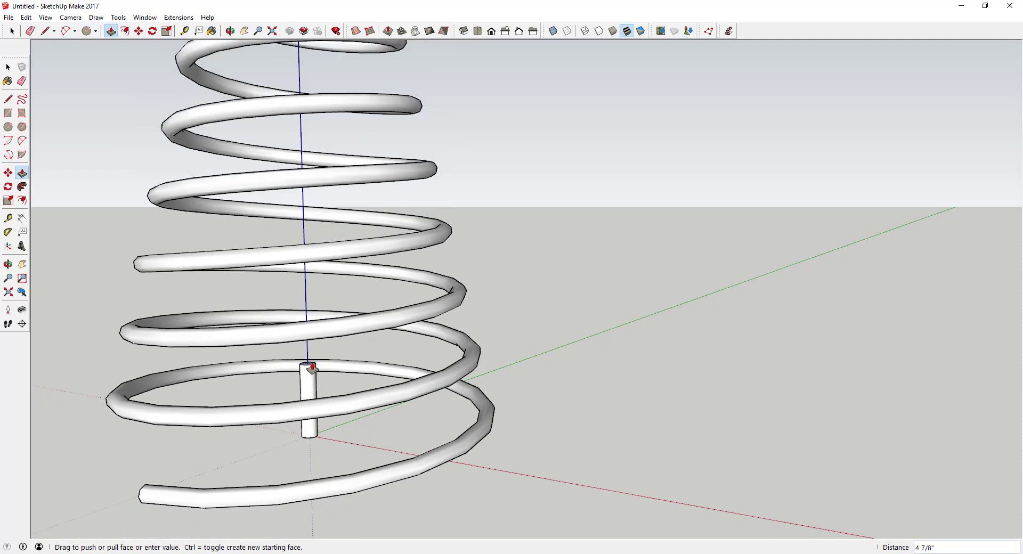
{"action": "scroll", "coordinate": [296, 205], "scroll_direction": "up", "scroll_amount": 6}
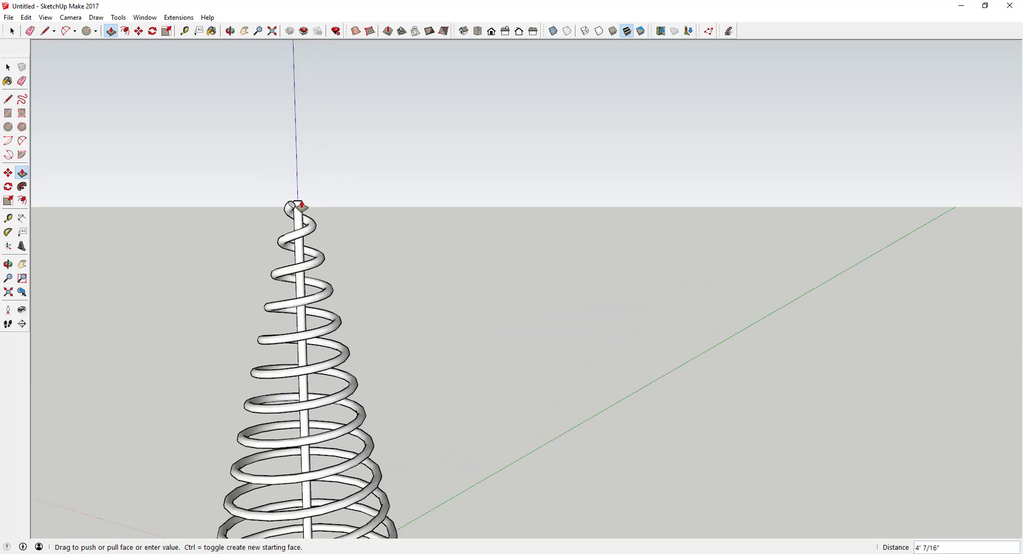
{"action": "middle_click_drag", "start_coordinate": [296, 206], "coordinate": [298, 312]}
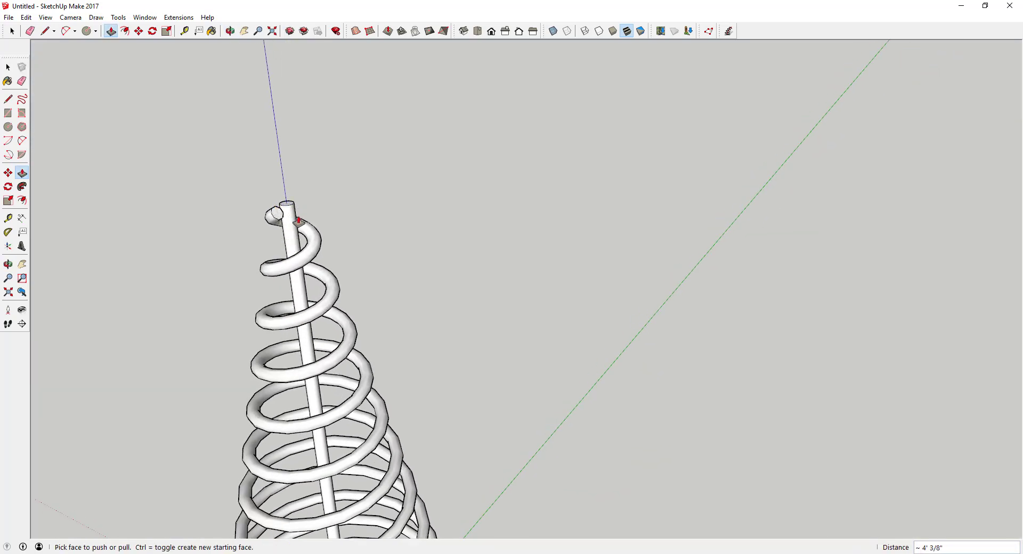
{"action": "scroll", "coordinate": [293, 210], "scroll_direction": "down", "scroll_amount": 3}
{"action": "middle_click_drag", "start_coordinate": [274, 229], "coordinate": [270, 343]}
{"action": "scroll", "coordinate": [292, 309], "scroll_direction": "up", "scroll_amount": 2}
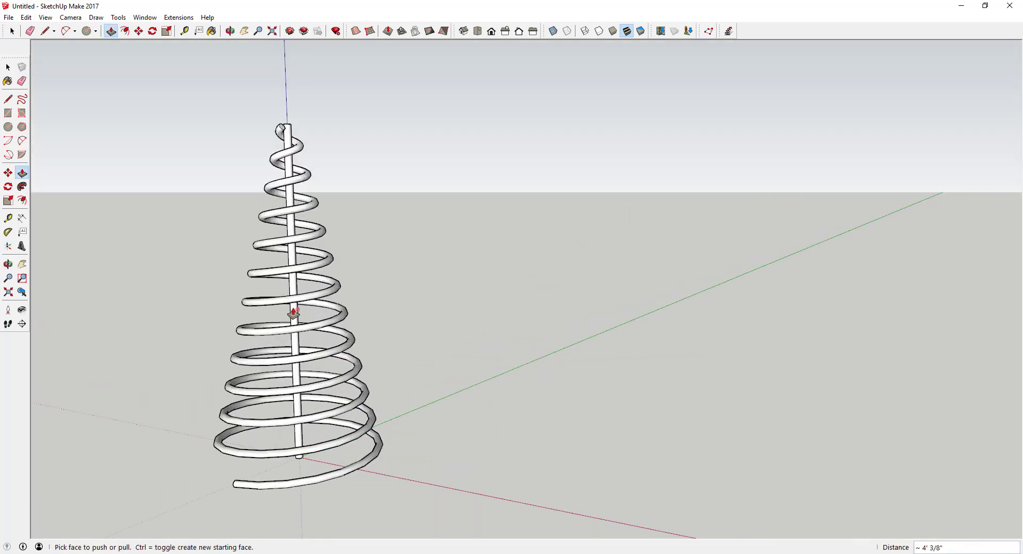
Draw a 3" line along the red axis from the centre of the pole's top face
{"action": "key", "text": "space"}
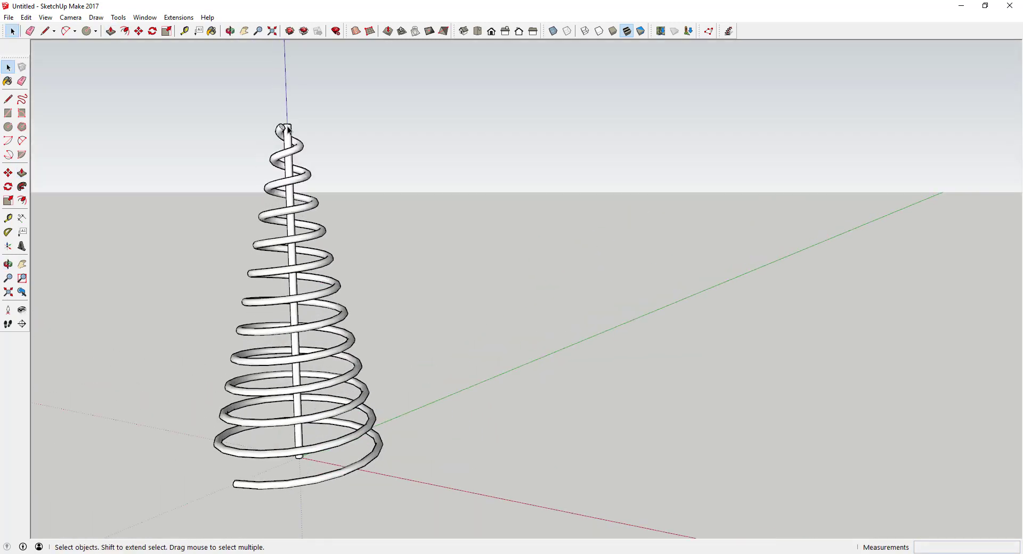
{"action": "middle_click_drag", "start_coordinate": [288, 130], "coordinate": [287, 154]}
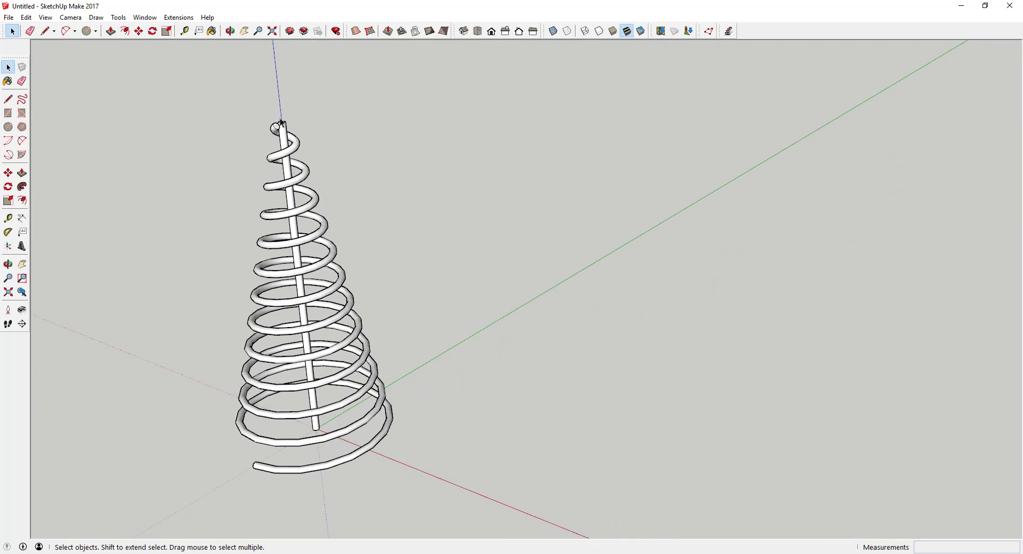
{"action": "scroll", "coordinate": [284, 128], "scroll_direction": "up", "scroll_amount": 5}
{"action": "middle_click_drag", "start_coordinate": [290, 118], "coordinate": [281, 149]}
{"action": "scroll", "coordinate": [282, 133], "scroll_direction": "up", "scroll_amount": 1}
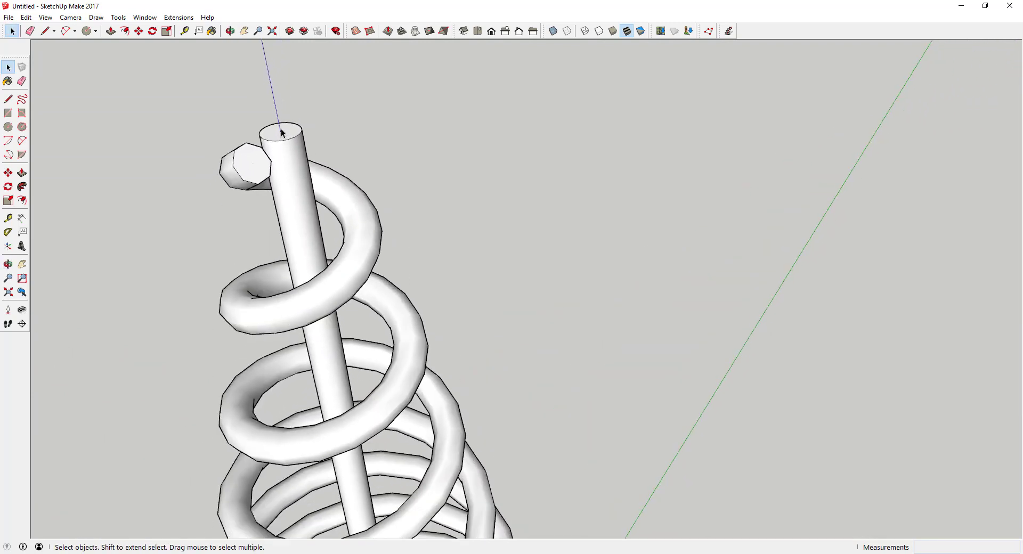
{"action": "key", "text": "l"}
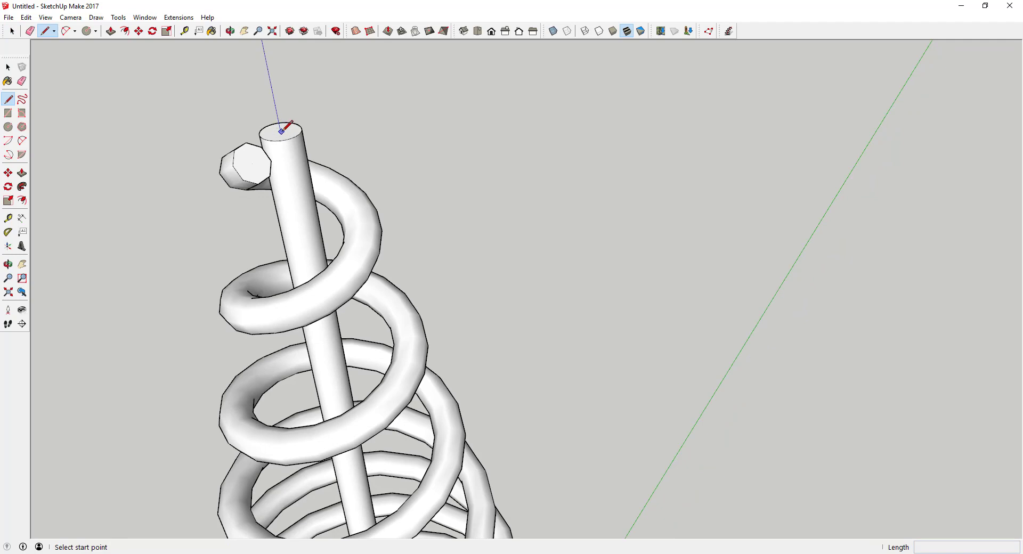
{"action": "middle_click_drag", "start_coordinate": [280, 129], "coordinate": [387, 176], "text": "shift"}
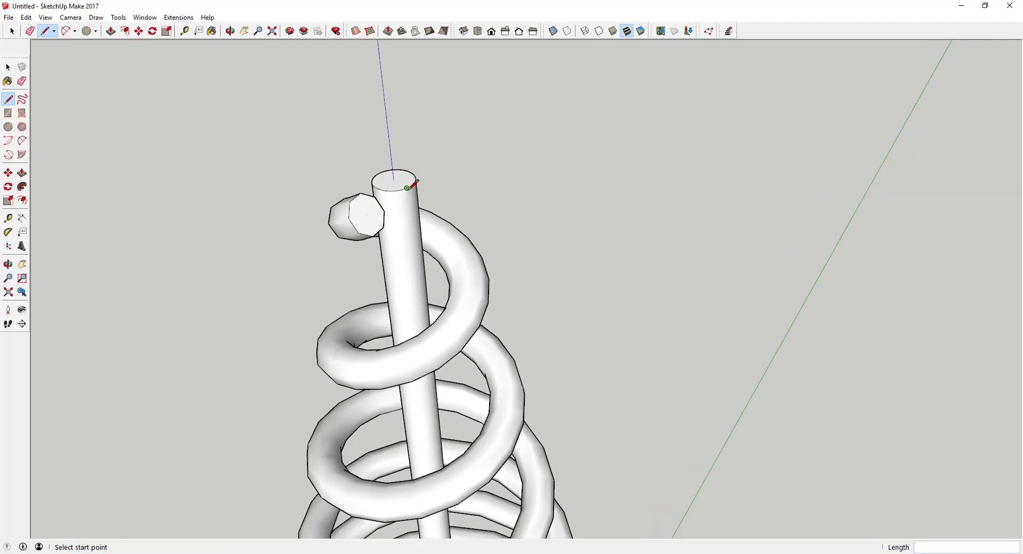
{"action": "left_click", "coordinate": [394, 180]}
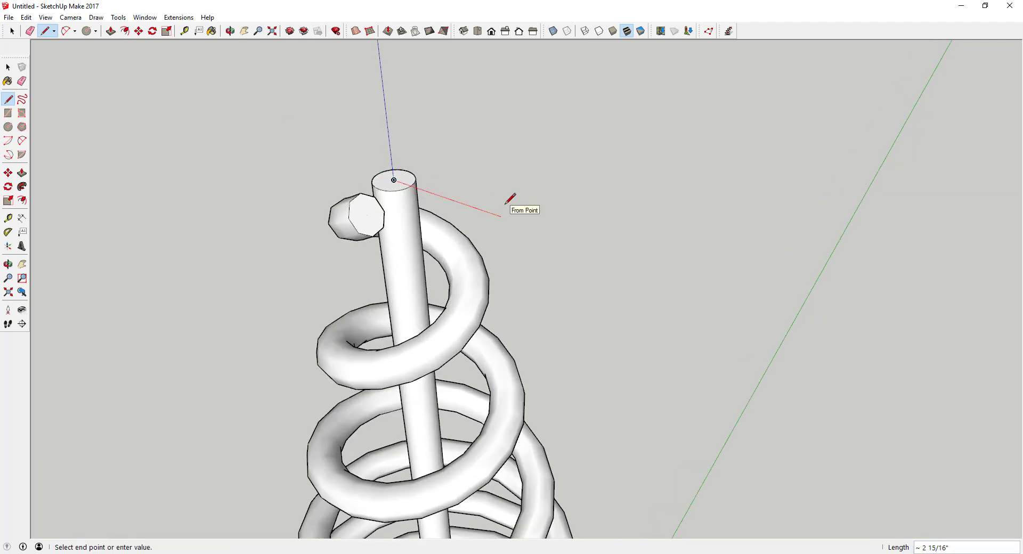
{"action": "type", "text": "3"}
{"action": "key", "text": "Return"}
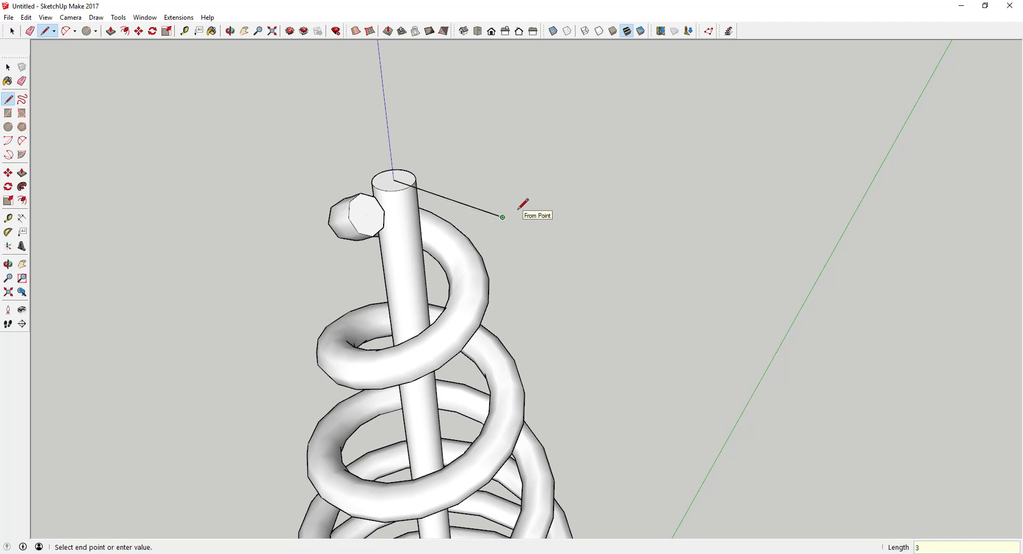
Complete a vertical 6" by 6" square face with lines, standing centred on the top of the pole
{"action": "type", "text": "6"}
{"action": "key", "text": "Return"}
{"action": "scroll", "coordinate": [502, 98], "scroll_direction": "down", "scroll_amount": 5}
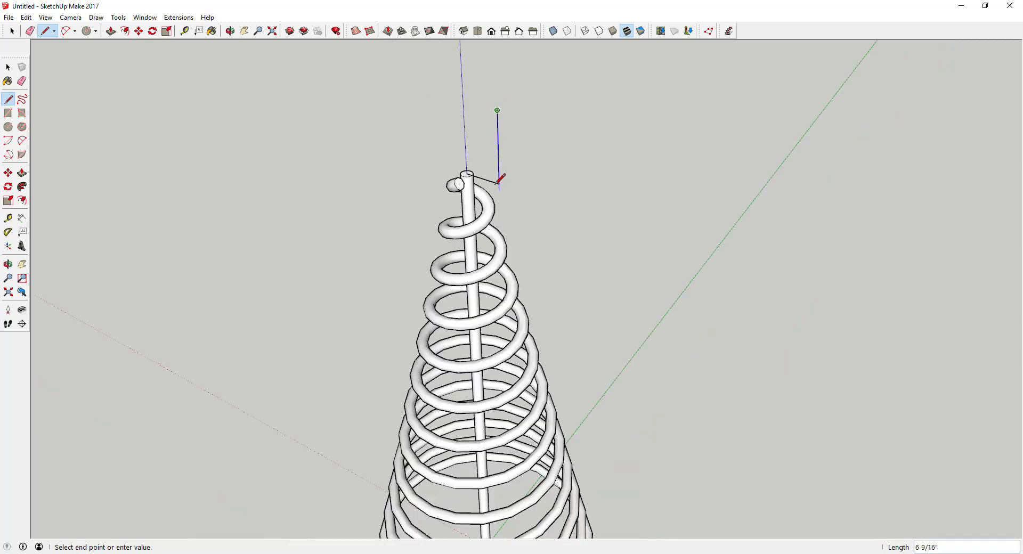
{"action": "left_click", "coordinate": [437, 102]}
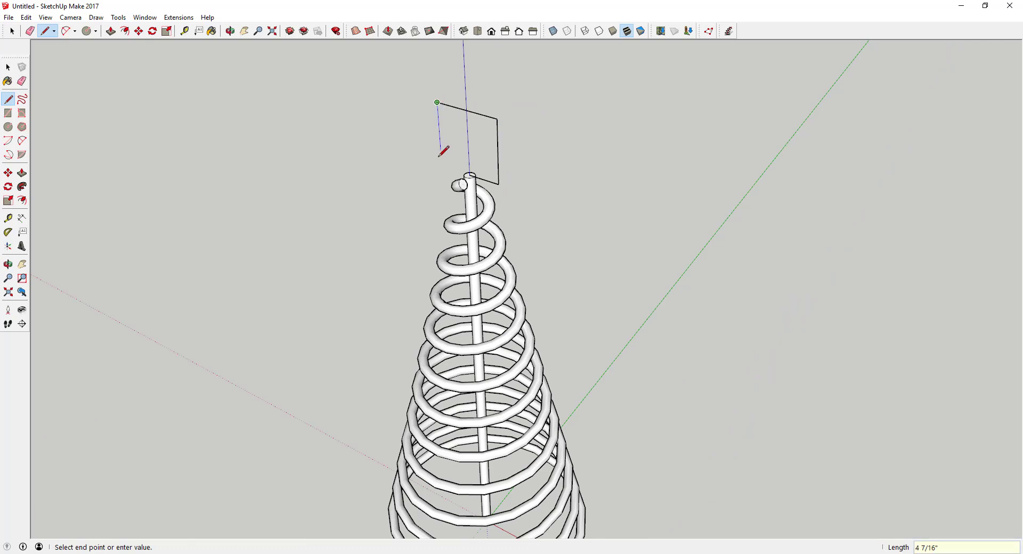
{"action": "scroll", "coordinate": [471, 177], "scroll_direction": "up", "scroll_amount": 4}
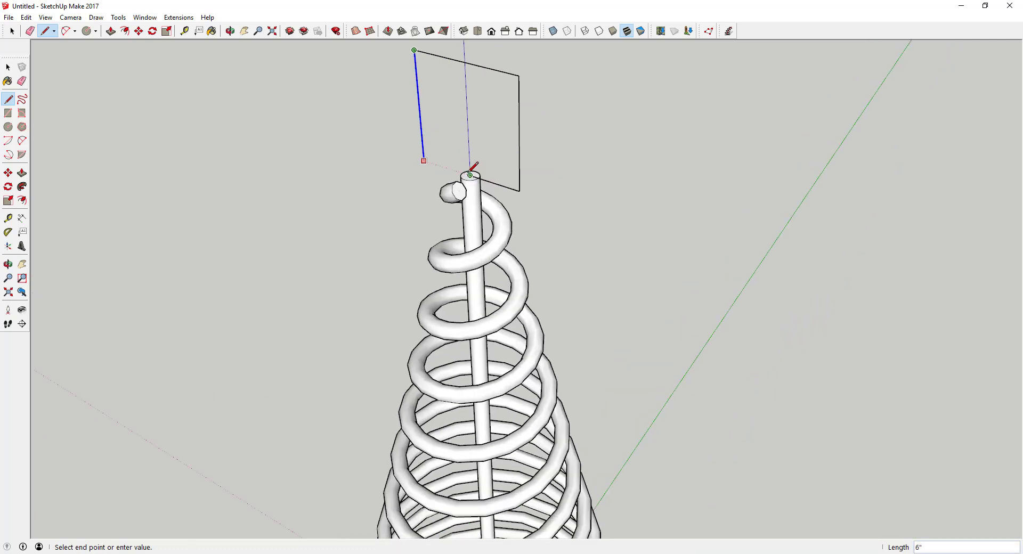
{"action": "left_click", "coordinate": [471, 174]}
{"action": "left_click", "coordinate": [472, 174]}
{"action": "scroll", "coordinate": [472, 175], "scroll_direction": "down", "scroll_amount": 6}
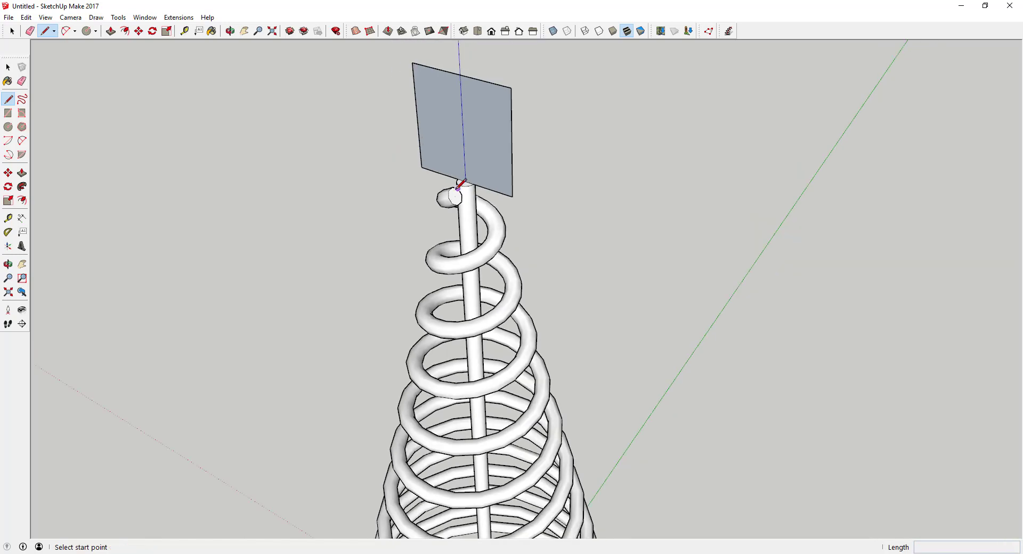
{"action": "mouse_move", "coordinate": [457, 160]}
{"action": "middle_mouse_down"}
{"action": "mouse_move", "coordinate": [525, 103]}
{"action": "mouse_move", "coordinate": [481, 107]}
{"action": "mouse_move", "coordinate": [463, 135]}
{"action": "mouse_move", "coordinate": [463, 165]}
{"action": "mouse_move", "coordinate": [456, 149]}
{"action": "middle_mouse_up"}
{"action": "key", "text": "space"}
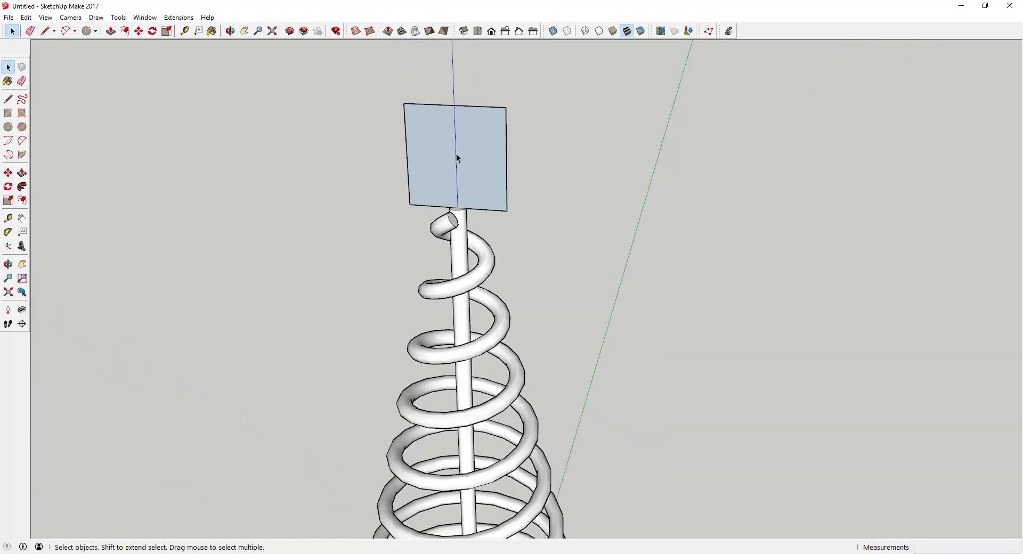
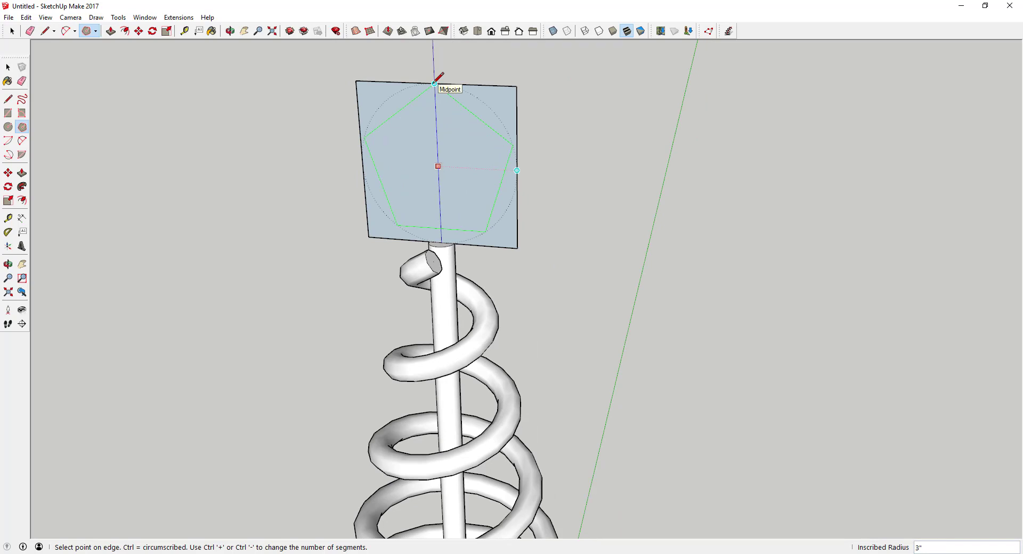
Draw a pentagon with a 3" inscribed radius around the square's centre, its tip at the upper edge's midpoint
{"action": "left_click", "coordinate": [434, 83]}
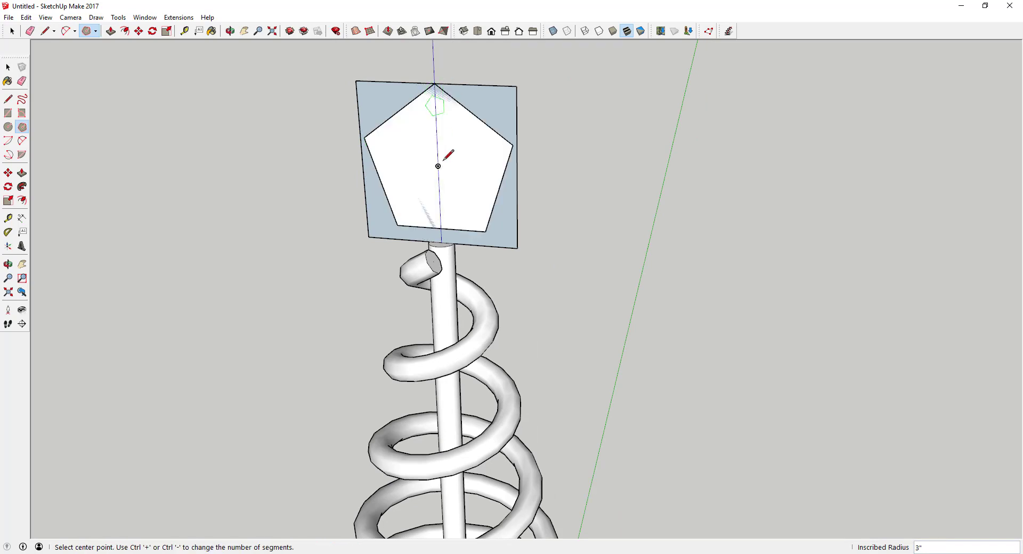
{"action": "scroll", "coordinate": [475, 194], "scroll_direction": "down", "scroll_amount": 2}
{"action": "scroll", "coordinate": [486, 210], "scroll_direction": "up", "scroll_amount": 3}
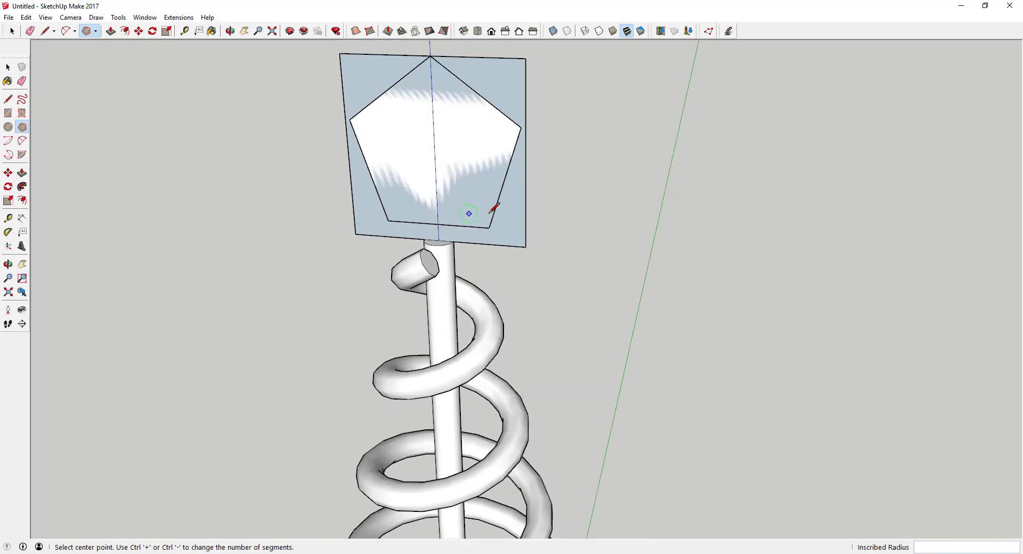
{"action": "key", "text": "space"}
Draw five lines joining the pentagon's non-adjacent corners to form a five-pointed star
{"action": "middle_click_drag", "start_coordinate": [469, 213], "coordinate": [424, 213]}
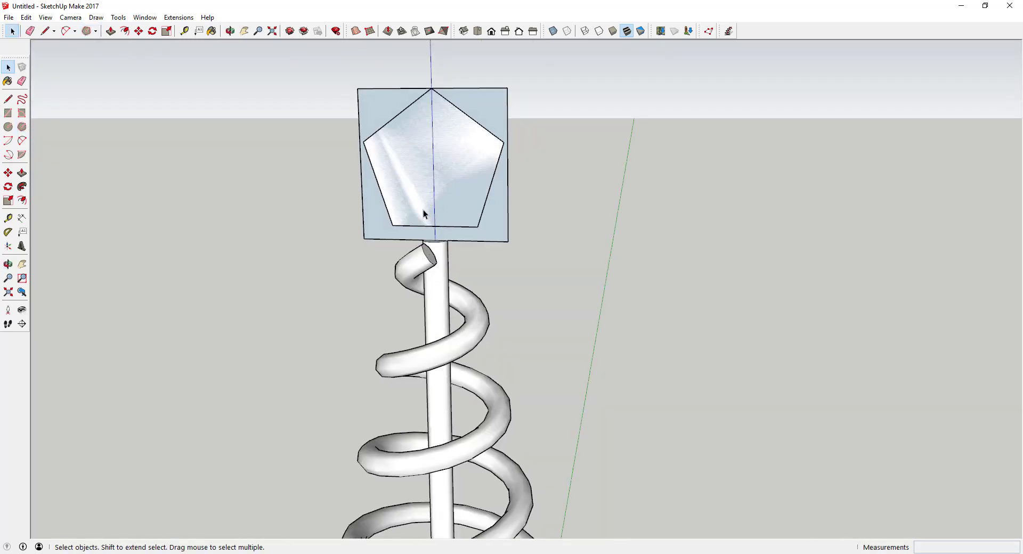
{"action": "key", "text": "l"}
{"action": "left_click", "coordinate": [392, 225]}
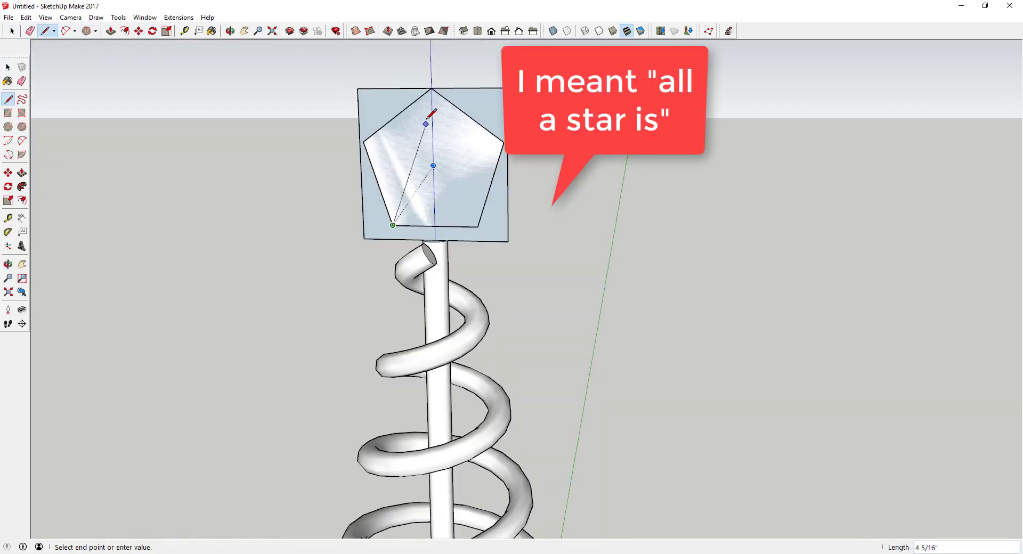
{"action": "left_click", "coordinate": [431, 88]}
{"action": "left_click", "coordinate": [431, 88]}
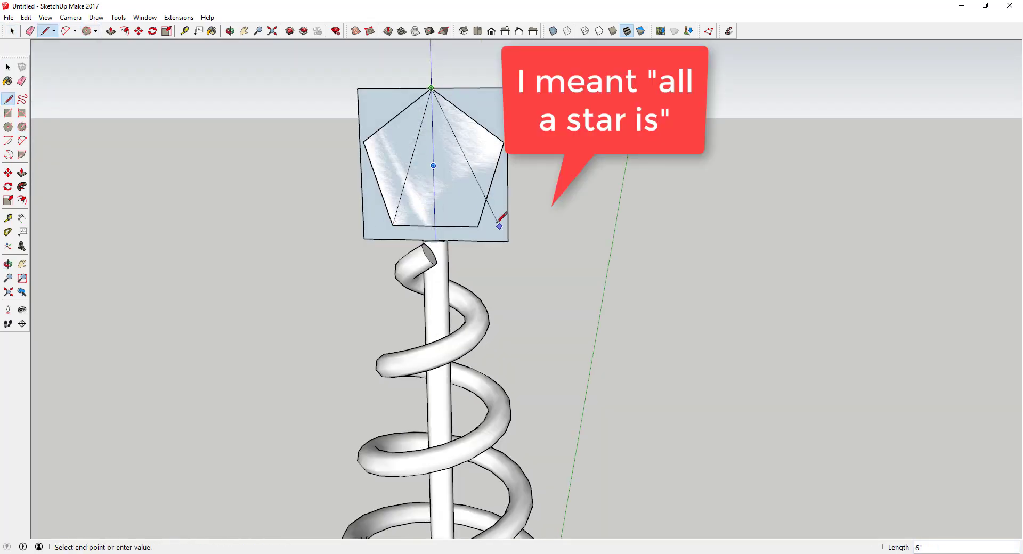
{"action": "left_click", "coordinate": [477, 227]}
{"action": "left_click", "coordinate": [477, 227]}
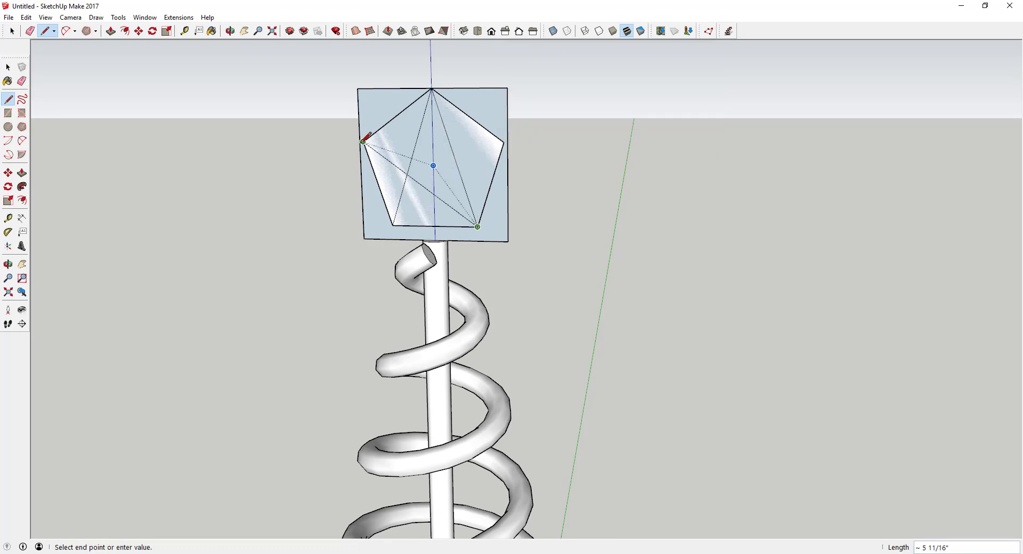
{"action": "left_click", "coordinate": [363, 141]}
{"action": "left_click", "coordinate": [363, 141]}
{"action": "left_click", "coordinate": [504, 141]}
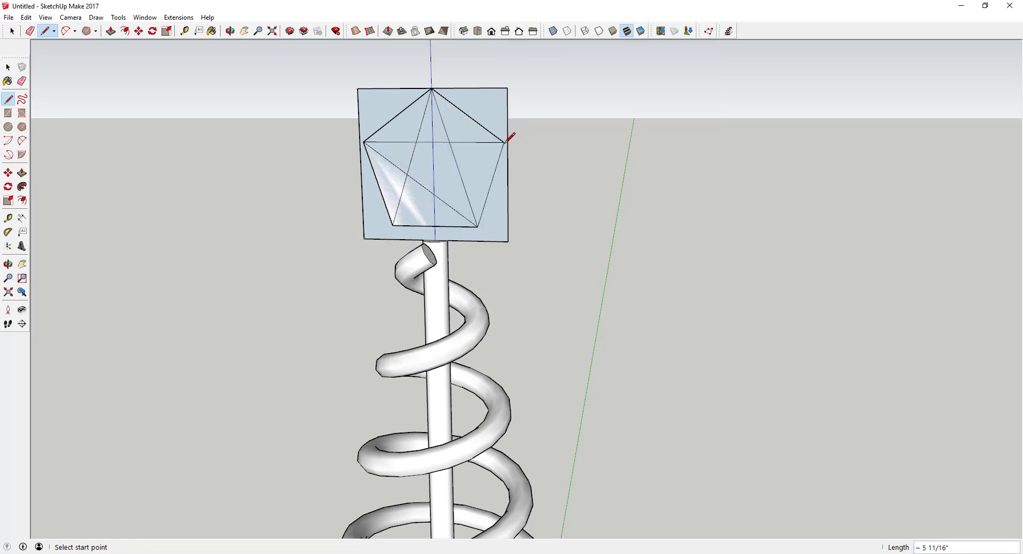
{"action": "left_click", "coordinate": [504, 141]}
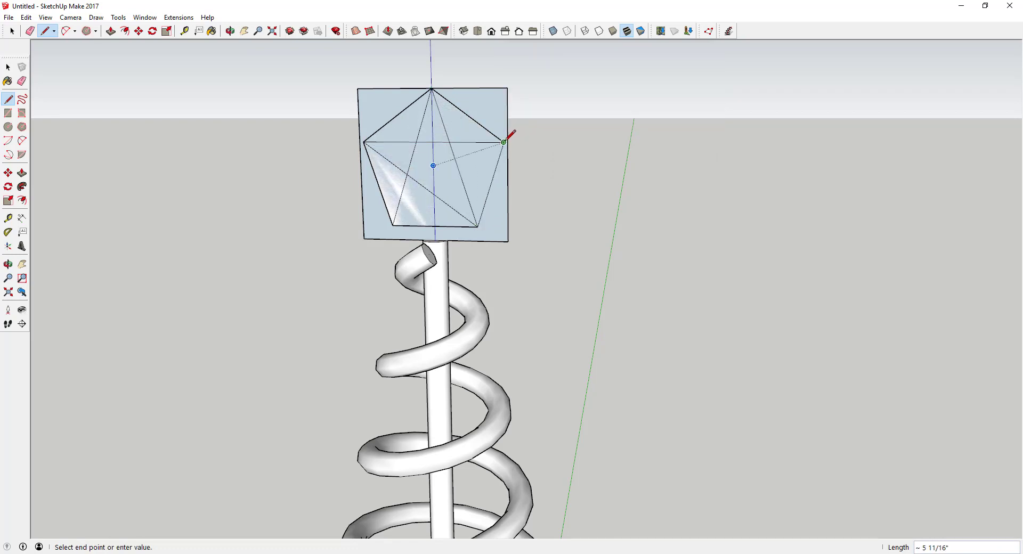
{"action": "left_click", "coordinate": [392, 225]}
{"action": "key", "text": "space"}
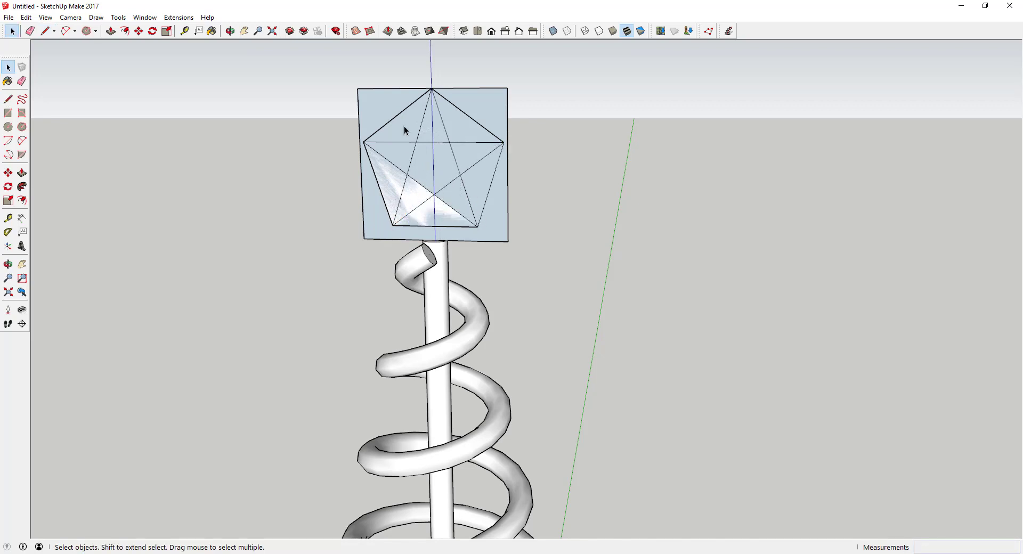
Erase the star's inner lines and the surrounding square and pentagon edges, keeping only the star face
{"action": "key", "text": "e"}
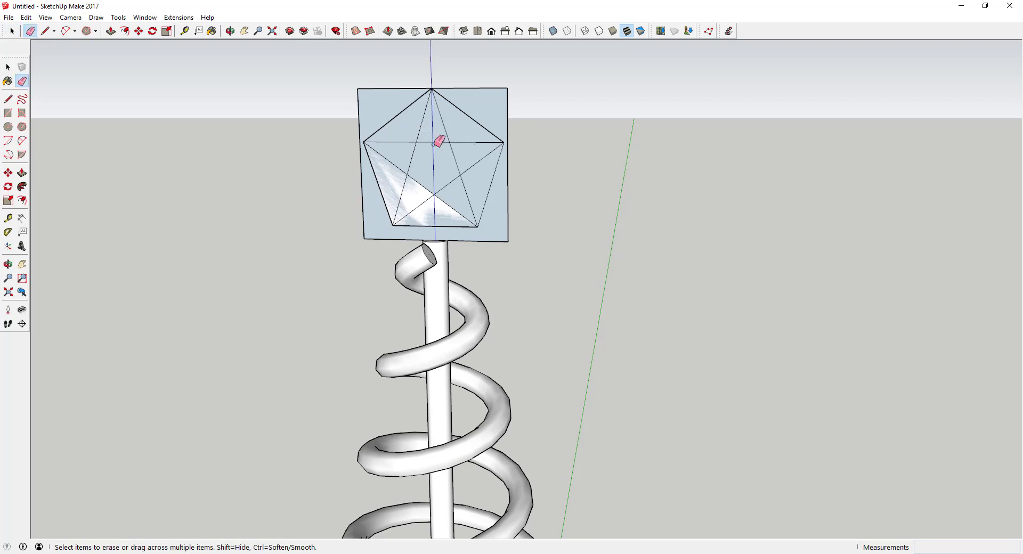
{"action": "mouse_move", "coordinate": [438, 142]}
{"action": "left_mouse_down"}
{"action": "mouse_move", "coordinate": [462, 154]}
{"action": "mouse_move", "coordinate": [456, 182]}
{"action": "mouse_move", "coordinate": [423, 183]}
{"action": "mouse_move", "coordinate": [412, 154]}
{"action": "left_mouse_up"}
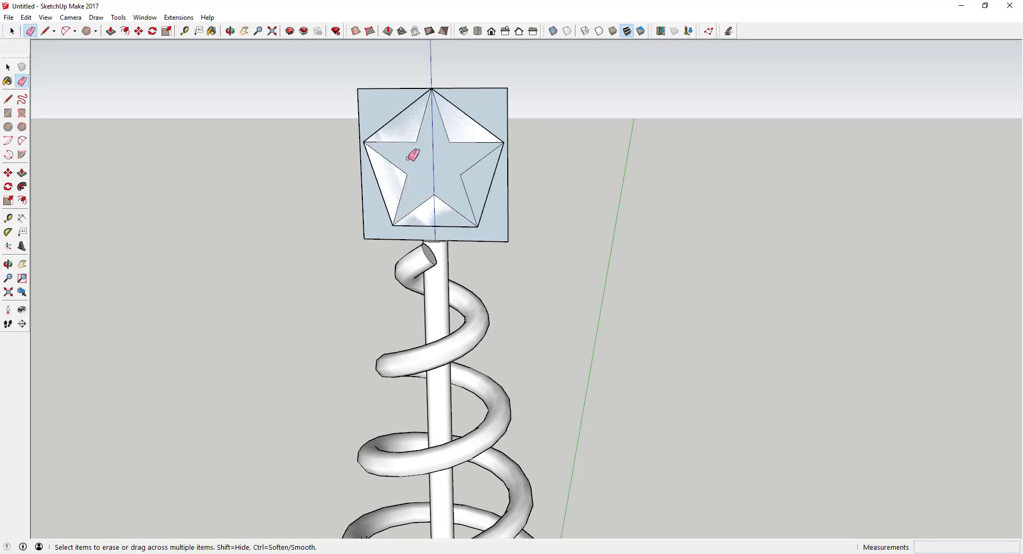
{"action": "left_click", "coordinate": [377, 88]}
{"action": "left_click", "coordinate": [360, 107]}
{"action": "mouse_move", "coordinate": [390, 111]}
{"action": "left_mouse_down"}
{"action": "mouse_move", "coordinate": [468, 85]}
{"action": "mouse_move", "coordinate": [461, 115]}
{"action": "mouse_move", "coordinate": [506, 153]}
{"action": "mouse_move", "coordinate": [498, 187]}
{"action": "left_mouse_up"}
{"action": "left_click", "coordinate": [491, 241]}
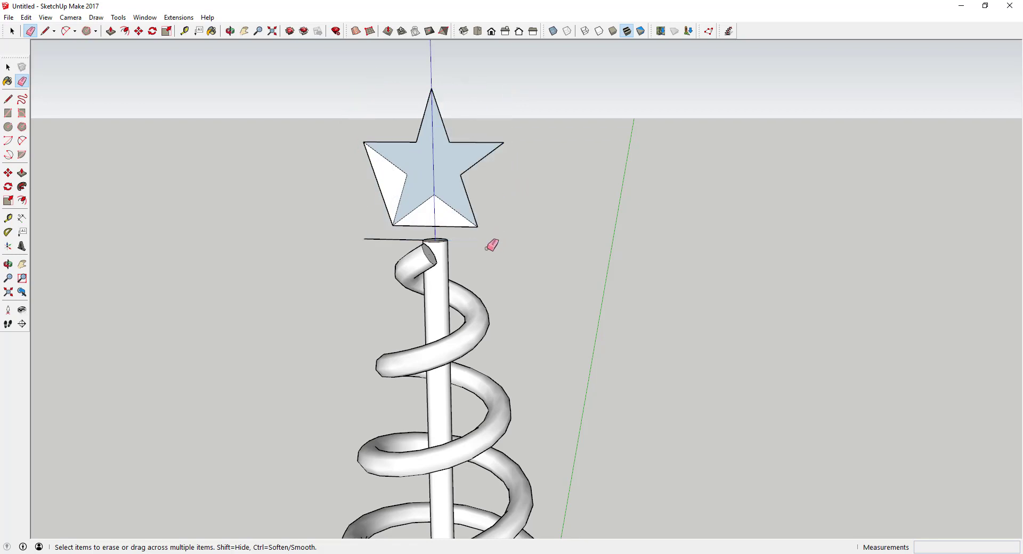
{"action": "left_click", "coordinate": [406, 240]}
{"action": "left_click_drag", "start_coordinate": [414, 226], "coordinate": [408, 224]}
{"action": "left_click", "coordinate": [408, 226]}
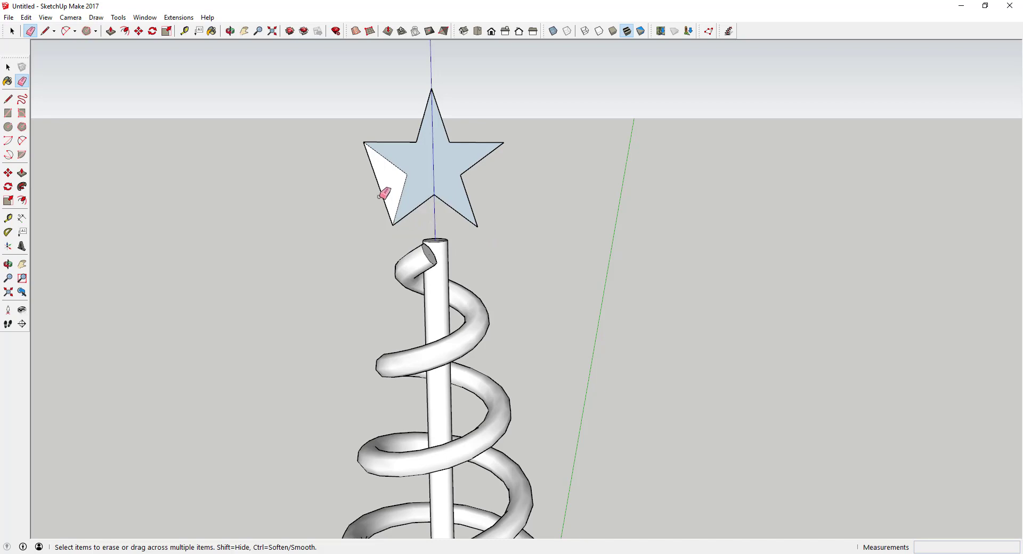
{"action": "left_click", "coordinate": [382, 191]}
Push/Pull the front face of the star outward by 1/4"
{"action": "scroll", "coordinate": [454, 234], "scroll_direction": "up", "scroll_amount": 2}
{"action": "middle_click_drag", "start_coordinate": [453, 233], "coordinate": [384, 274]}
{"action": "scroll", "coordinate": [434, 196], "scroll_direction": "down", "scroll_amount": 4}
{"action": "key", "text": "space"}
{"action": "left_click", "coordinate": [432, 176]}
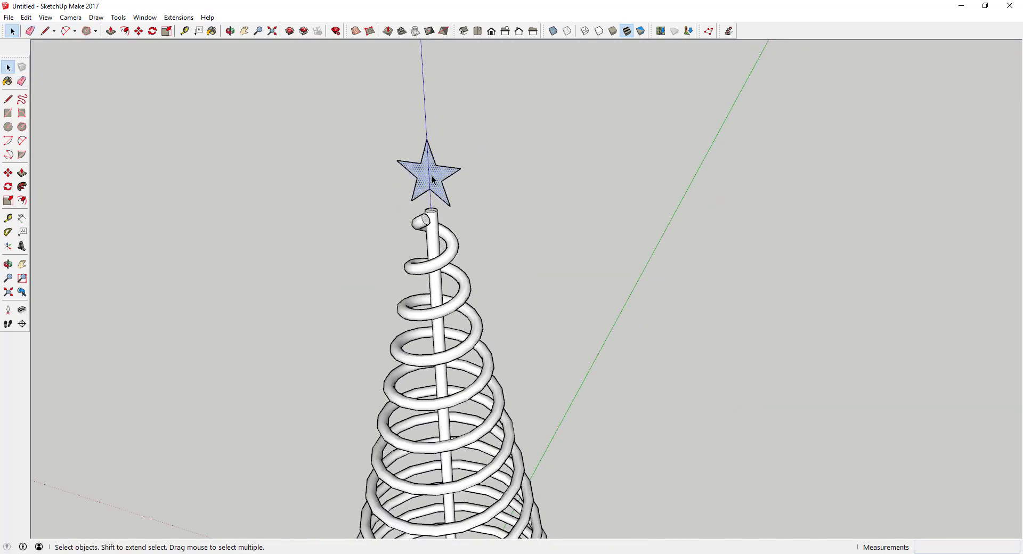
{"action": "scroll", "coordinate": [434, 184], "scroll_direction": "up", "scroll_amount": 3}
{"action": "key", "text": "p"}
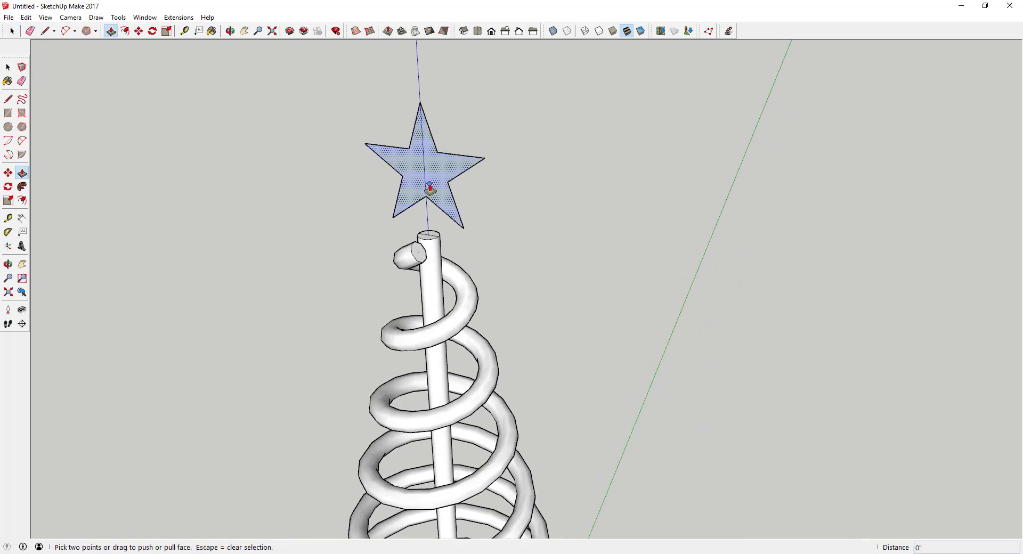
{"action": "left_click", "coordinate": [430, 185]}
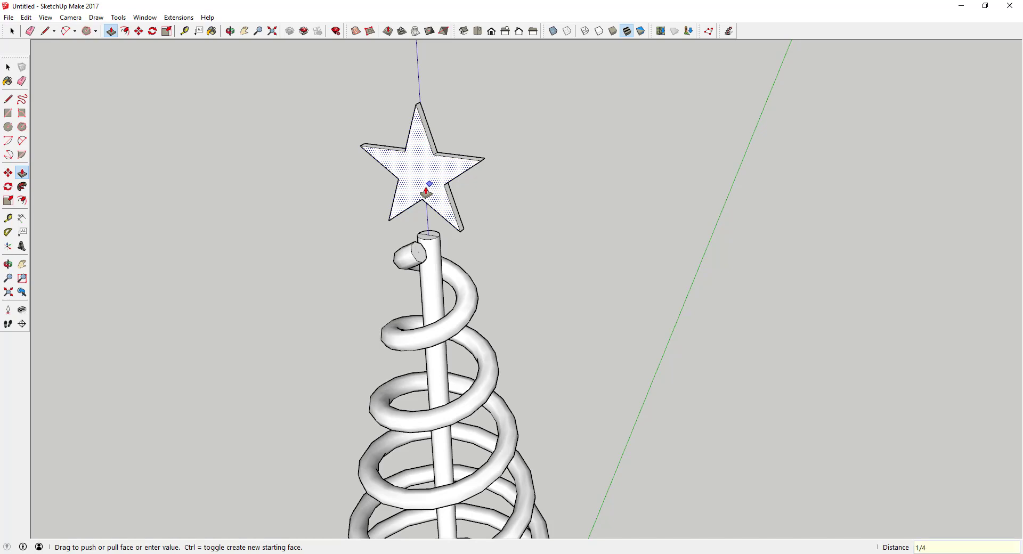
{"action": "left_click", "coordinate": [426, 193]}
{"action": "middle_click_drag", "start_coordinate": [531, 200], "coordinate": [516, 141]}
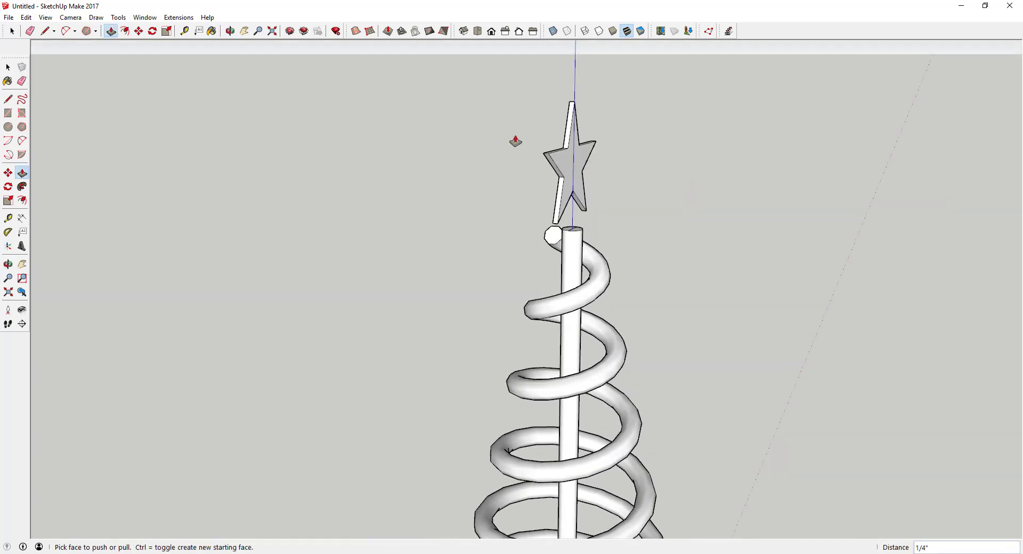
{"action": "left_click", "coordinate": [566, 170]}
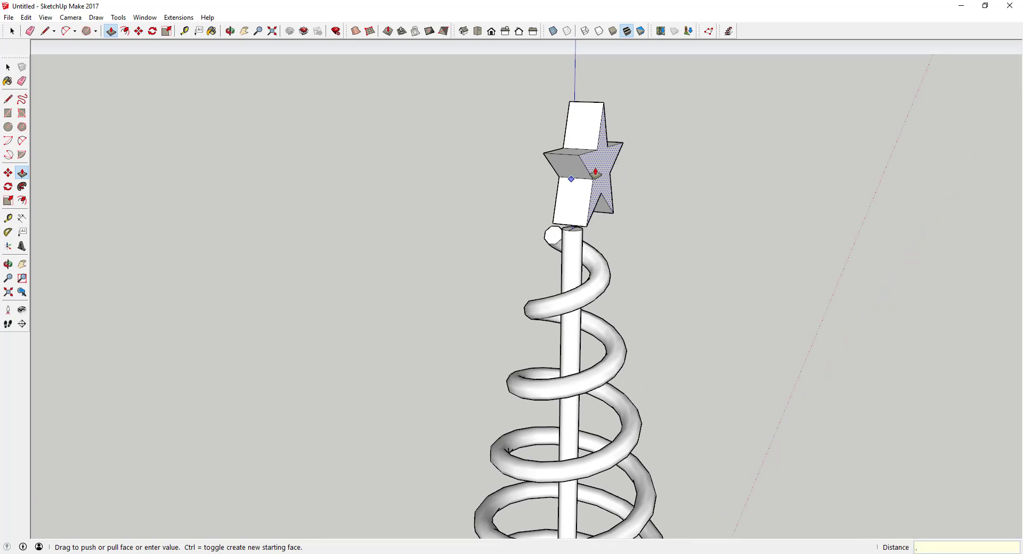
{"action": "key", "text": "Escape"}
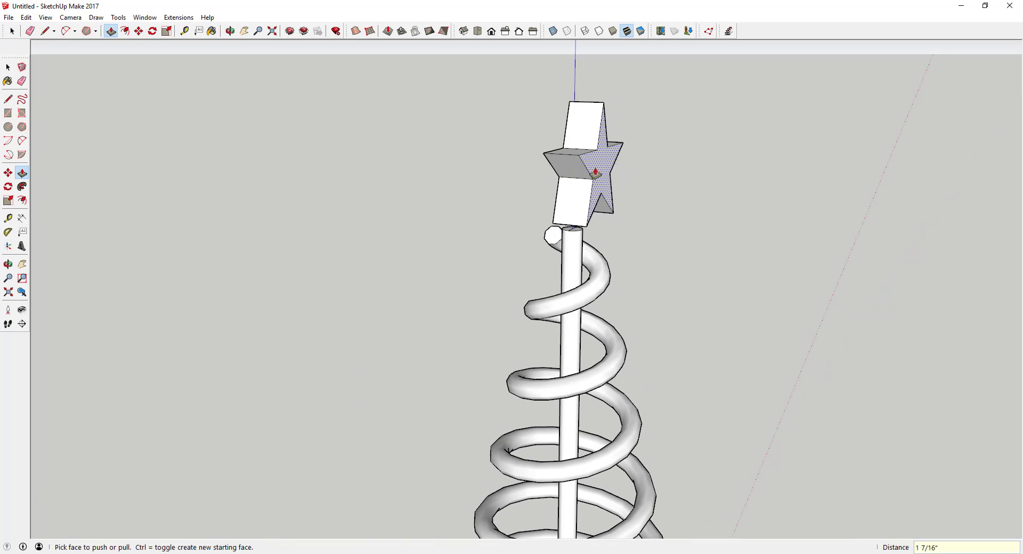
{"action": "key", "text": "ctrl+z"}
Push/Pull the back face of the star outward by 1/4"
{"action": "left_click", "coordinate": [578, 178]}
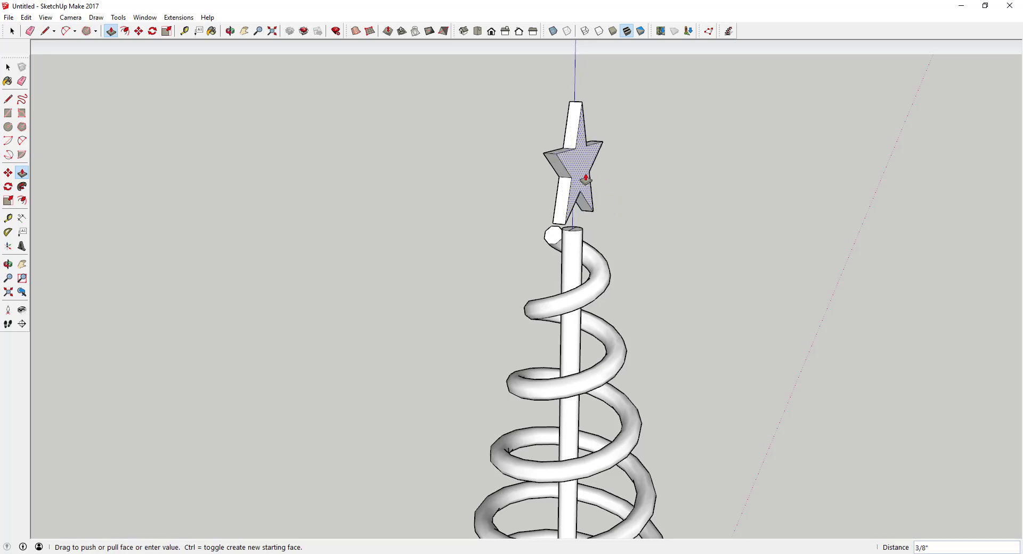
{"action": "type", "text": ".25"}
{"action": "key", "text": "Return"}
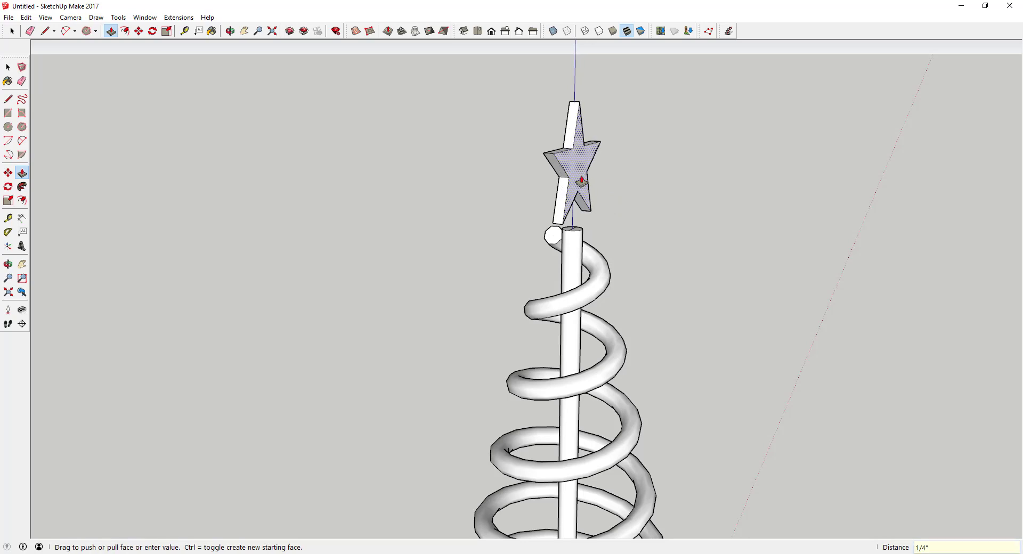
{"action": "key", "text": "space"}
Push/Pull the star's front and back faces outward about 1/4" each, matching them to the edges of the pole's top
{"action": "middle_click_drag", "start_coordinate": [548, 217], "coordinate": [529, 235]}
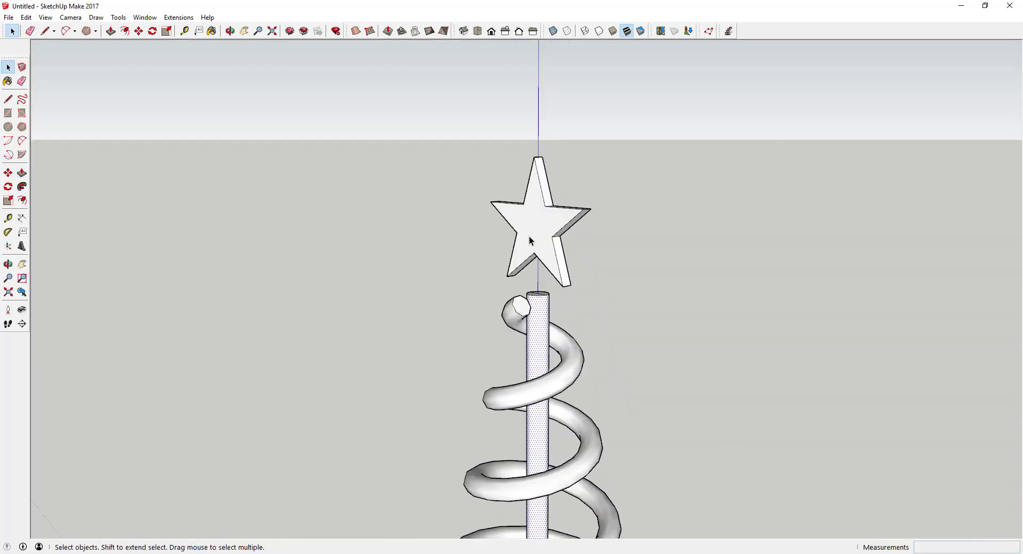
{"action": "key", "text": "p"}
{"action": "left_click", "coordinate": [534, 255]}
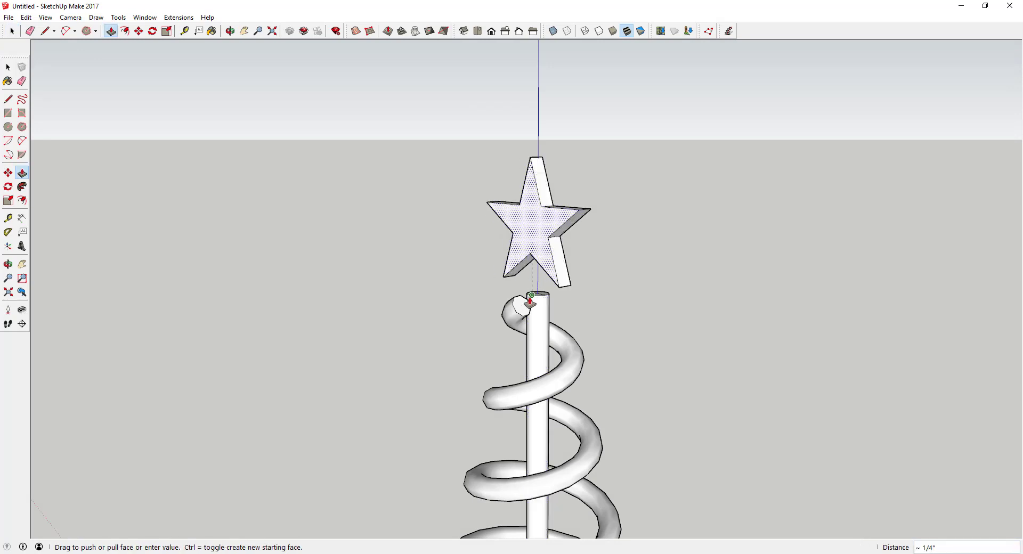
{"action": "left_click", "coordinate": [536, 297]}
{"action": "middle_click_drag", "start_coordinate": [650, 292], "coordinate": [529, 236]}
{"action": "left_click", "coordinate": [529, 236]}
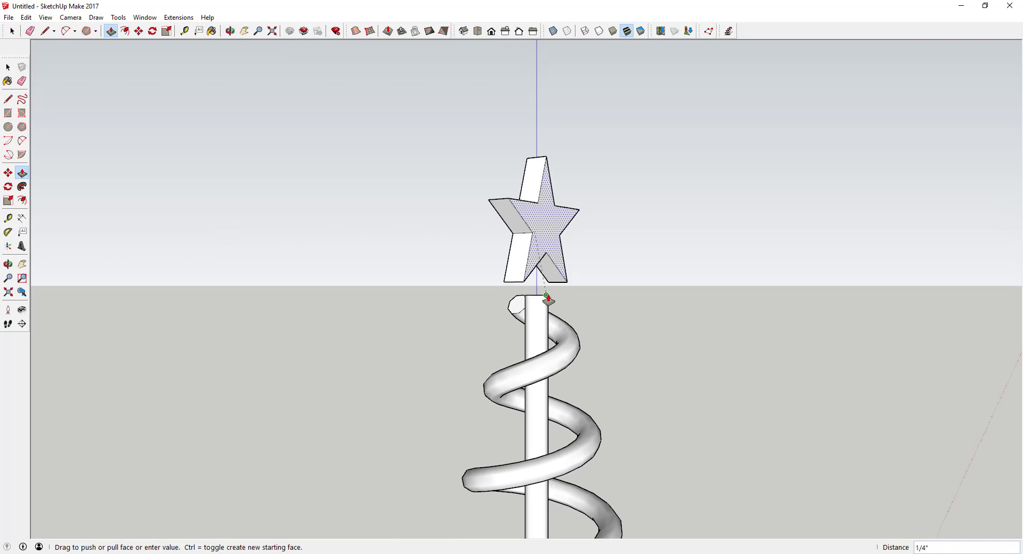
{"action": "left_click", "coordinate": [549, 300]}
Push/Pull the top face of the centre pole upward toward the notch between the star's lower points
{"action": "middle_click_drag", "start_coordinate": [549, 300], "coordinate": [563, 278]}
{"action": "scroll", "coordinate": [526, 296], "scroll_direction": "up", "scroll_amount": 3}
{"action": "key", "text": "e"}
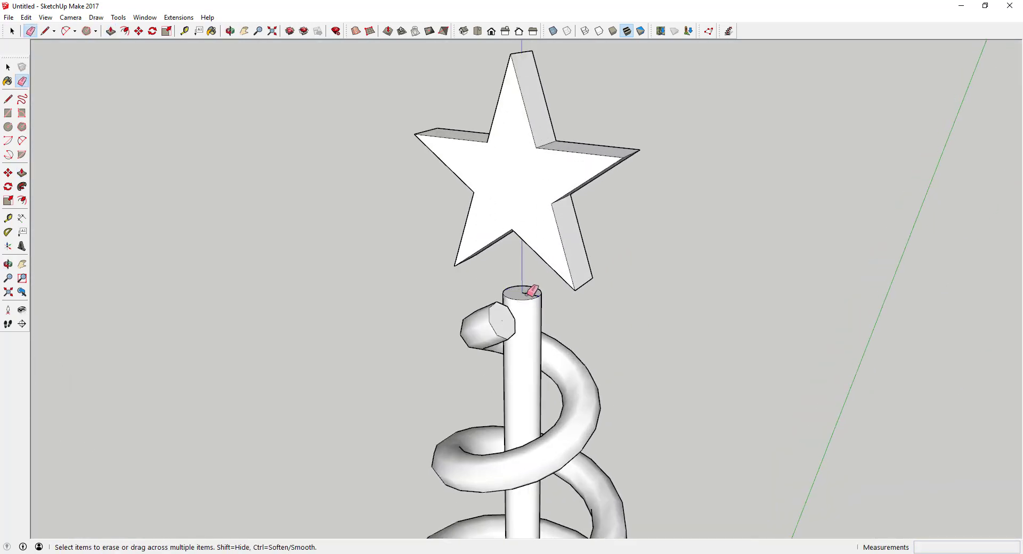
{"action": "key", "text": "space"}
{"action": "key", "text": "p"}
{"action": "left_click", "coordinate": [522, 296]}
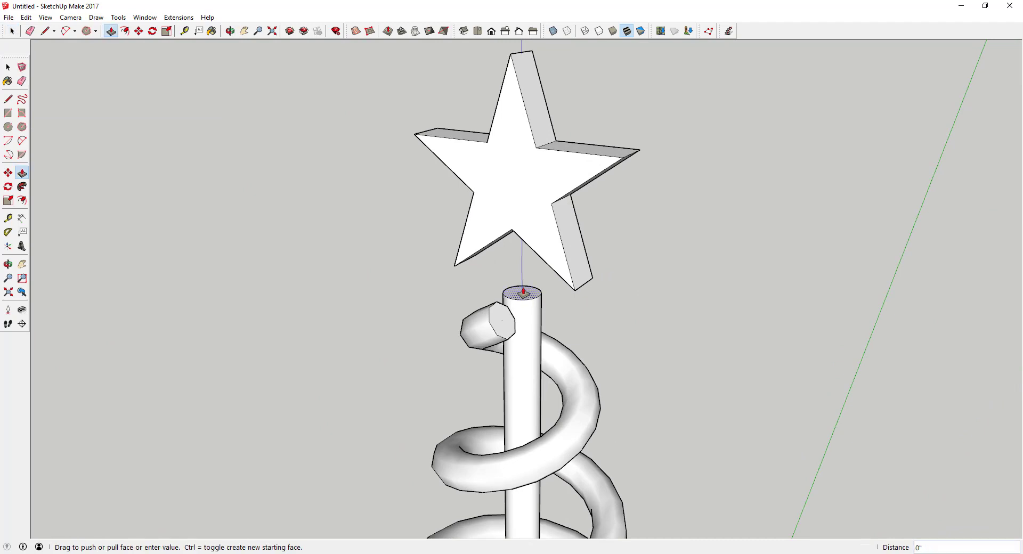
{"action": "left_click", "coordinate": [520, 265]}
{"action": "key", "text": "space"}
Select the whole extruded star and make it a group
{"action": "scroll", "coordinate": [454, 126], "scroll_direction": "down", "scroll_amount": 3}
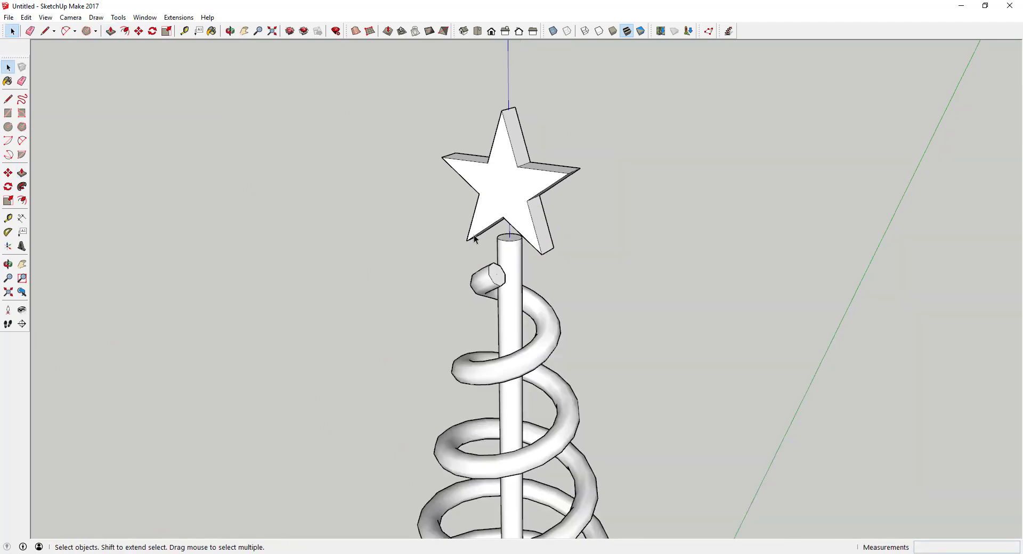
{"action": "left_click_drag", "start_coordinate": [410, 114], "coordinate": [571, 255]}
{"action": "middle_click_drag", "start_coordinate": [556, 254], "coordinate": [490, 229]}
{"action": "scroll", "coordinate": [490, 229], "scroll_direction": "up", "scroll_amount": 5}
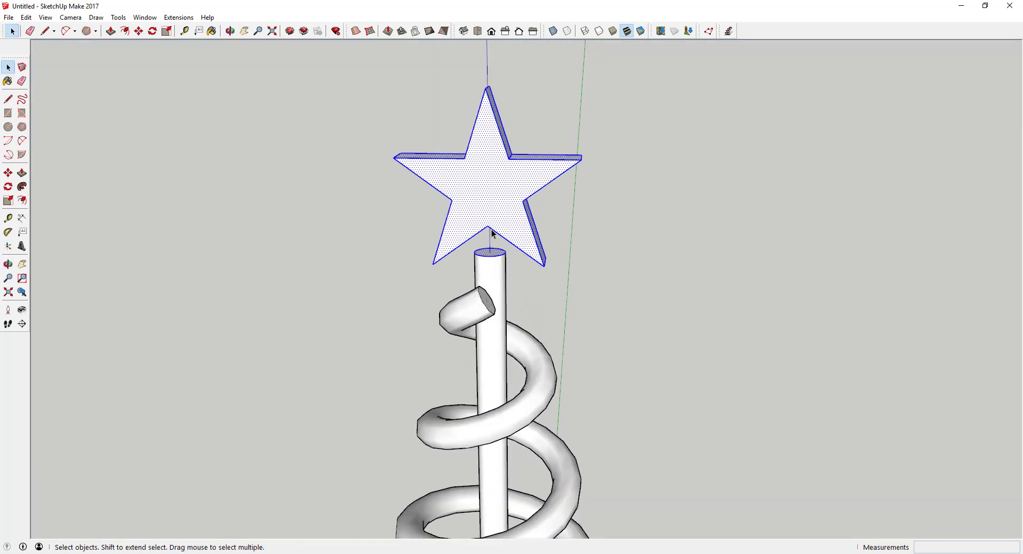
{"action": "right_click", "coordinate": [486, 173]}
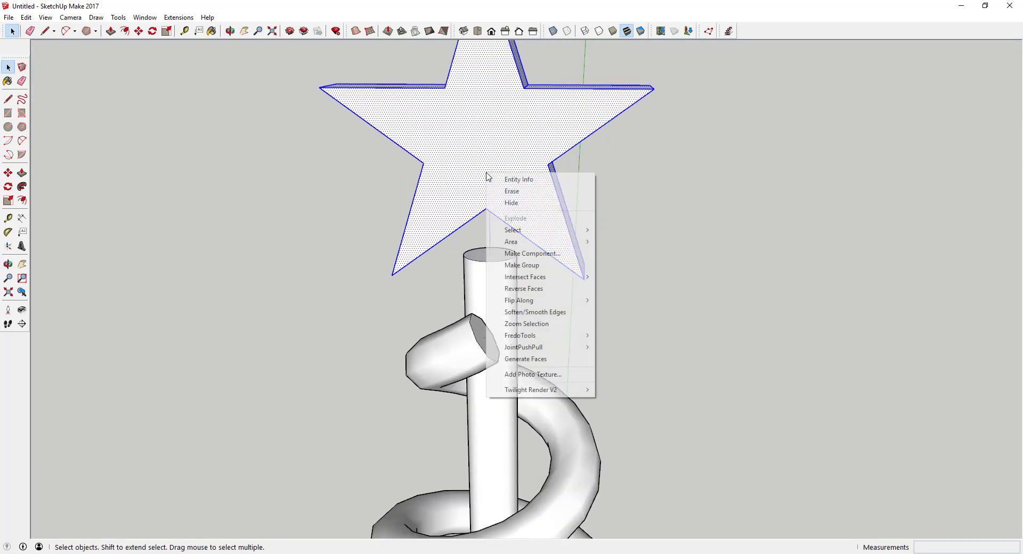
{"action": "left_click", "coordinate": [525, 265]}
Move the star group down onto the pole so the notch between its lower points meets the pole's top
{"action": "middle_click_drag", "start_coordinate": [627, 233], "coordinate": [514, 201]}
{"action": "key", "text": "m"}
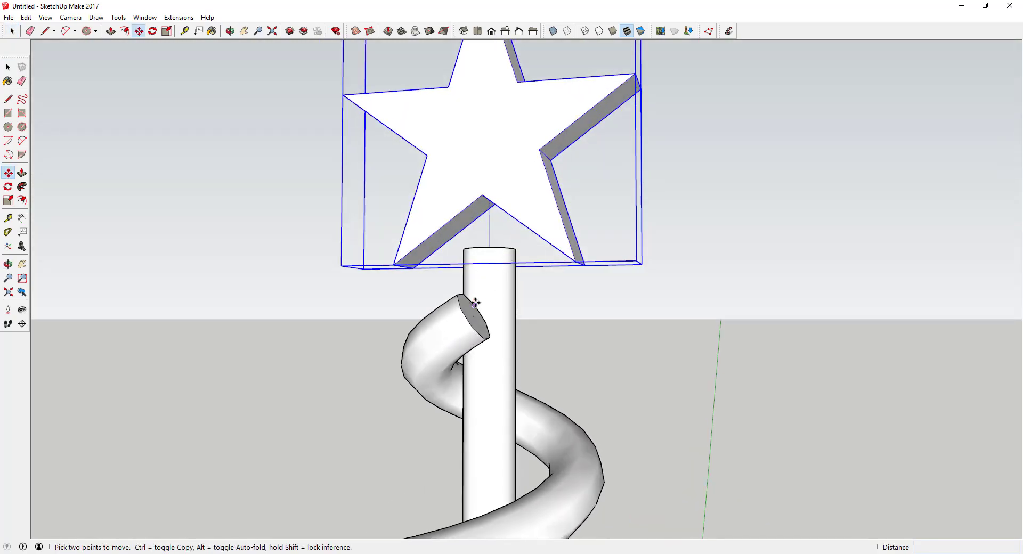
{"action": "middle_click_drag", "start_coordinate": [468, 299], "coordinate": [488, 195]}
{"action": "left_click", "coordinate": [487, 192]}
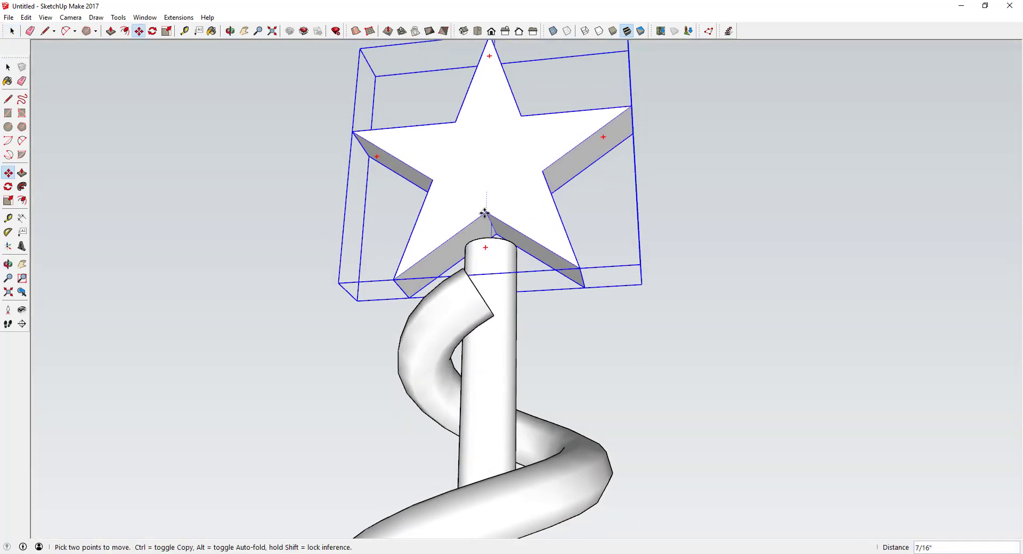
{"action": "key", "text": "space"}
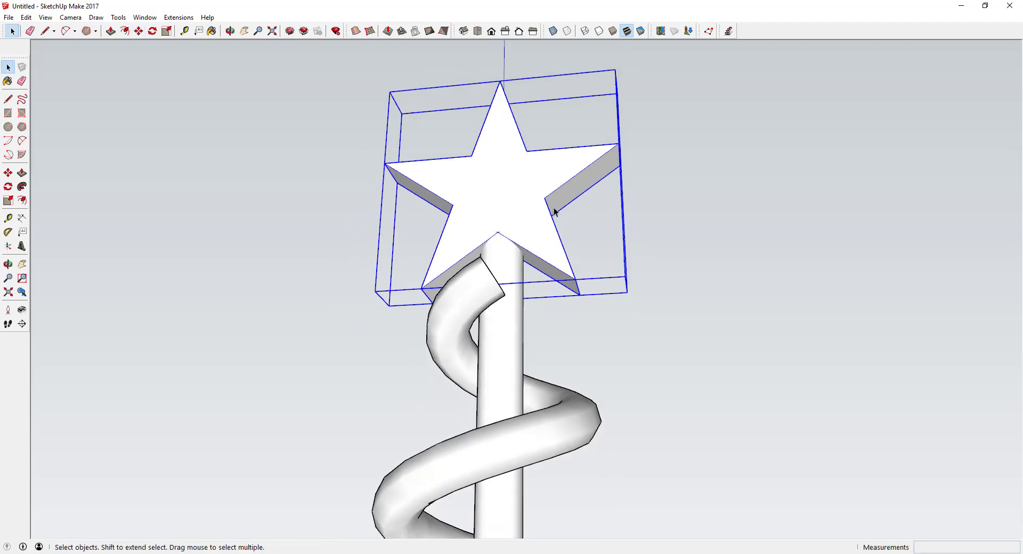
Inspect the whole tree and the star's seat on the pole, and select the spiral tube group
{"action": "scroll", "coordinate": [544, 223], "scroll_direction": "down", "scroll_amount": 2}
{"action": "middle_click_drag", "start_coordinate": [544, 224], "coordinate": [548, 408]}
{"action": "scroll", "coordinate": [513, 219], "scroll_direction": "down", "scroll_amount": 6}
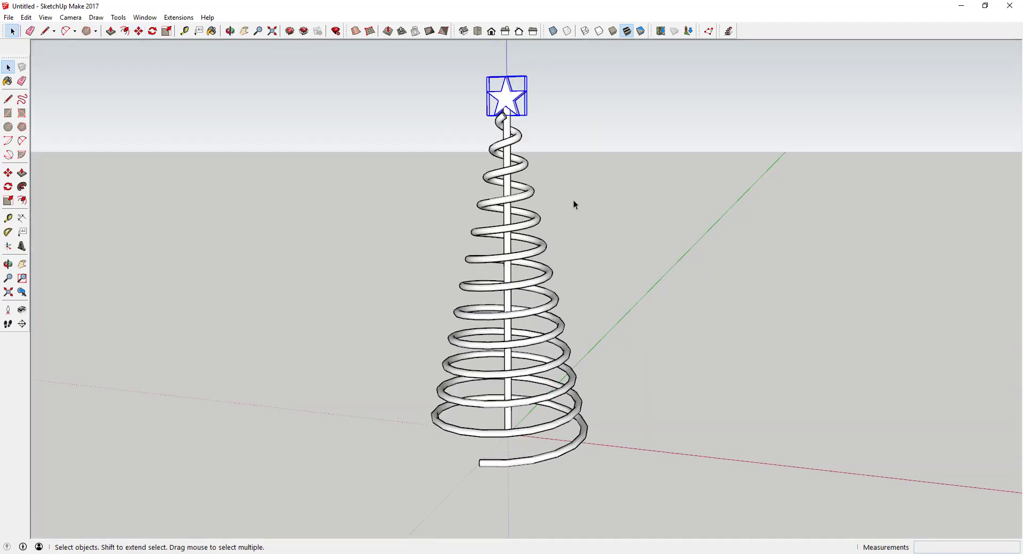
{"action": "scroll", "coordinate": [573, 199], "scroll_direction": "up", "scroll_amount": 3}
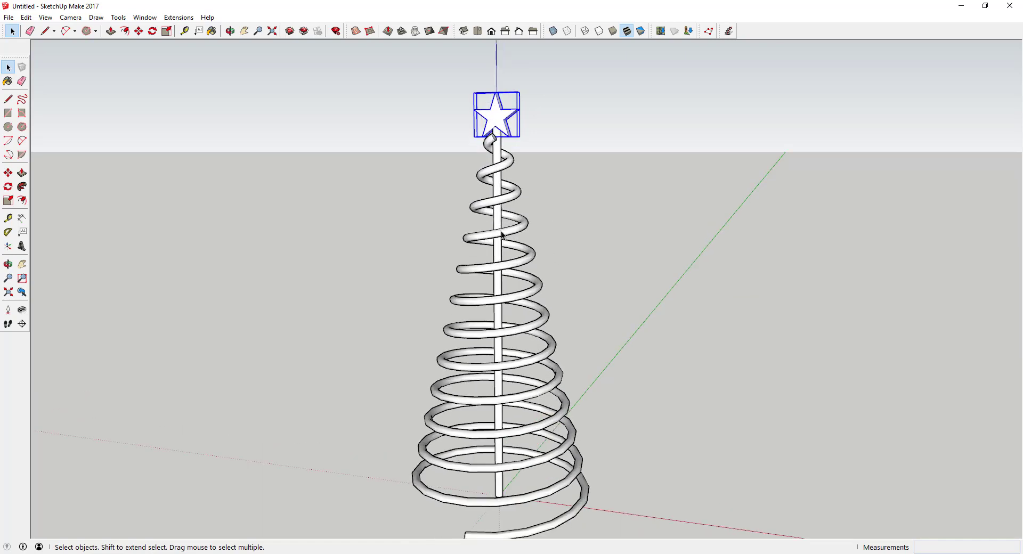
{"action": "middle_click_drag", "start_coordinate": [563, 260], "coordinate": [607, 252]}
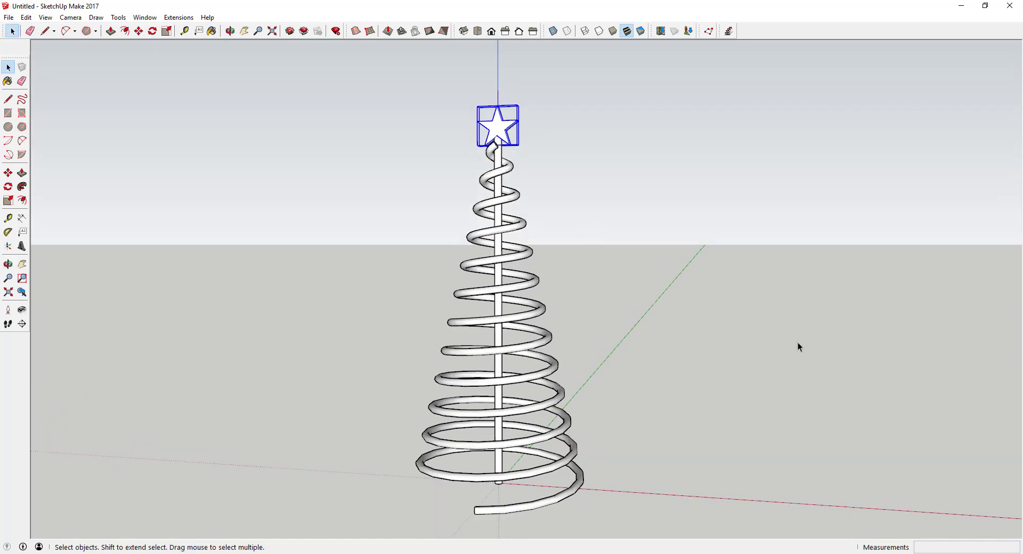
{"action": "scroll", "coordinate": [794, 302], "scroll_direction": "up", "scroll_amount": 3}
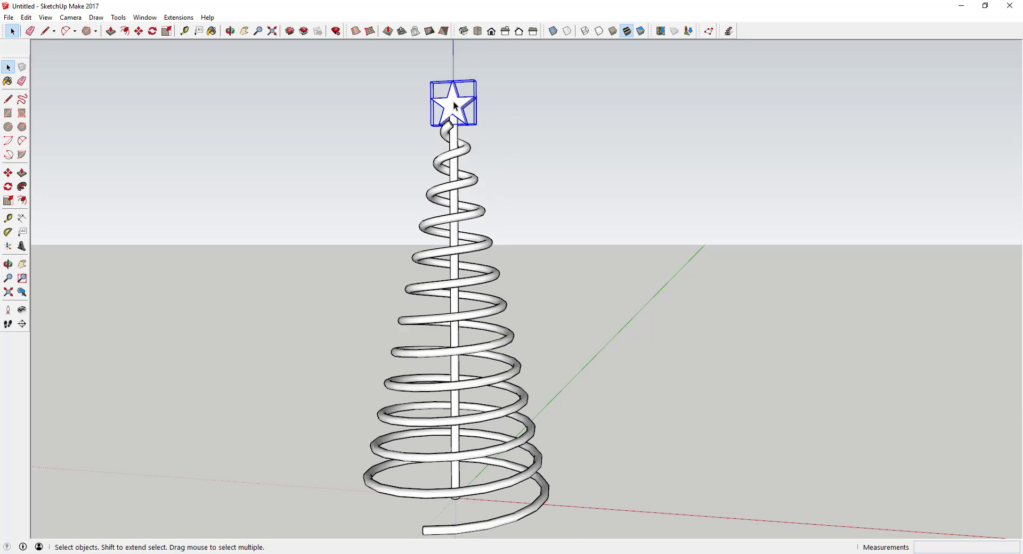
{"action": "scroll", "coordinate": [448, 104], "scroll_direction": "up", "scroll_amount": 6}
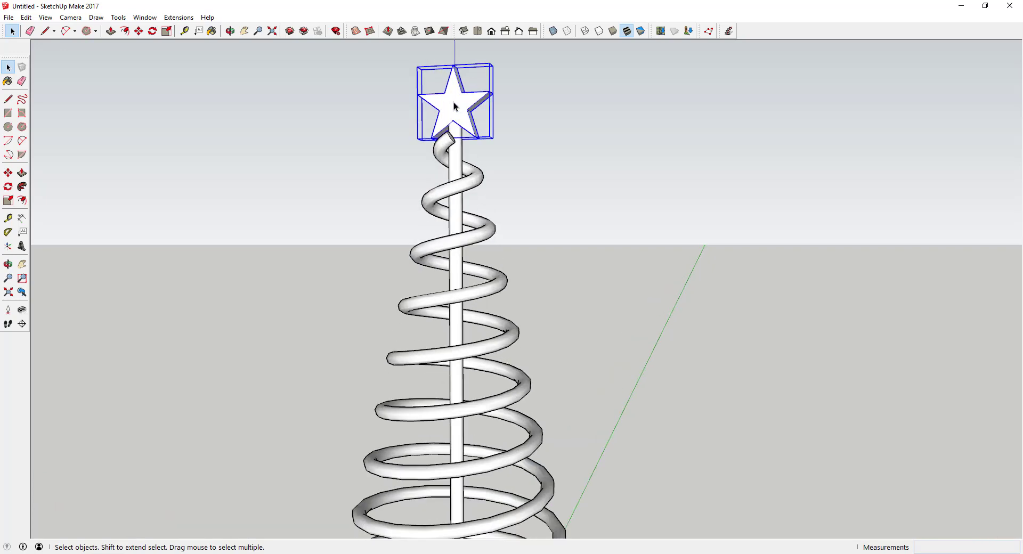
{"action": "scroll", "coordinate": [463, 104], "scroll_direction": "down", "scroll_amount": 4}
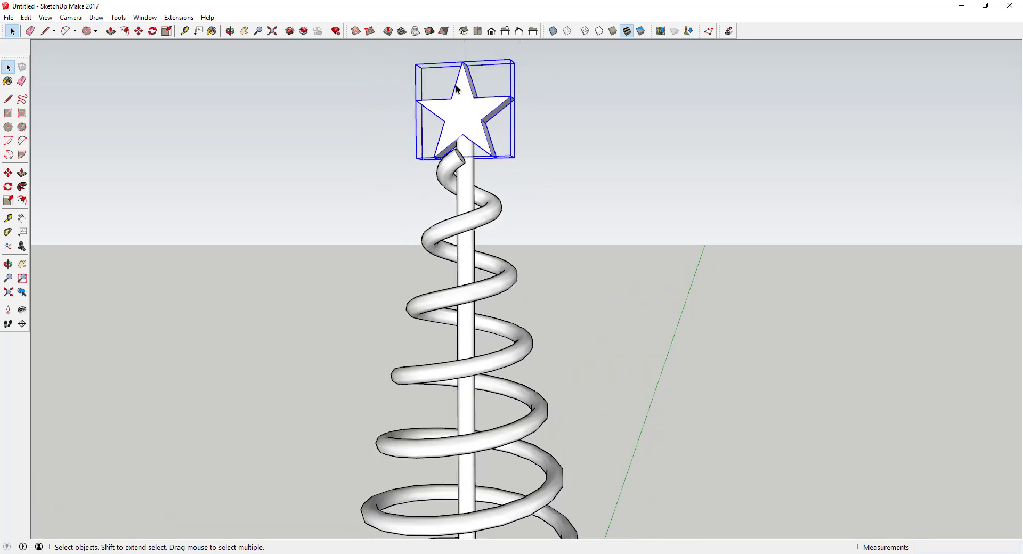
{"action": "scroll", "coordinate": [465, 113], "scroll_direction": "up", "scroll_amount": 2}
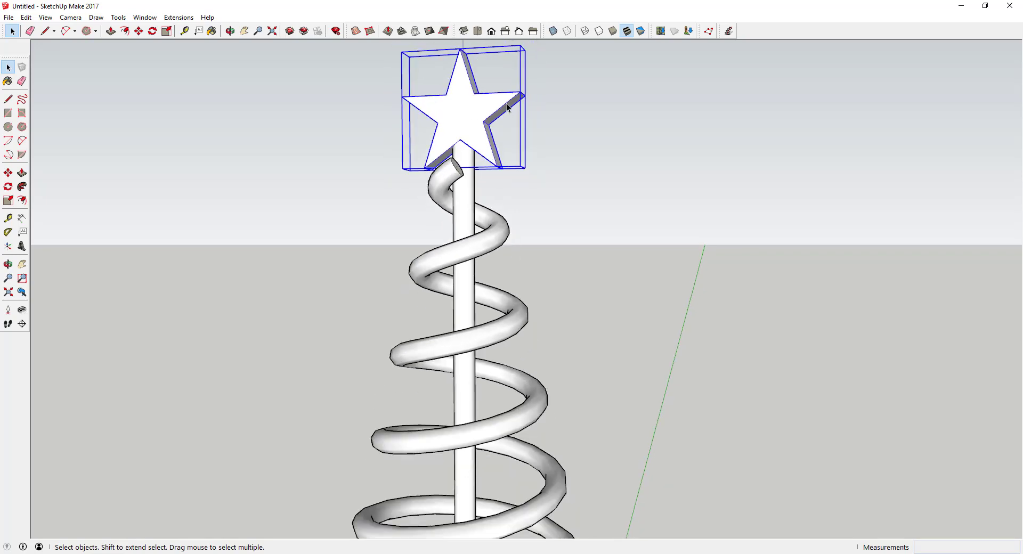
{"action": "middle_click_drag", "start_coordinate": [499, 104], "coordinate": [496, 104]}
{"action": "scroll", "coordinate": [492, 103], "scroll_direction": "up", "scroll_amount": 2}
{"action": "scroll", "coordinate": [471, 87], "scroll_direction": "down", "scroll_amount": 2}
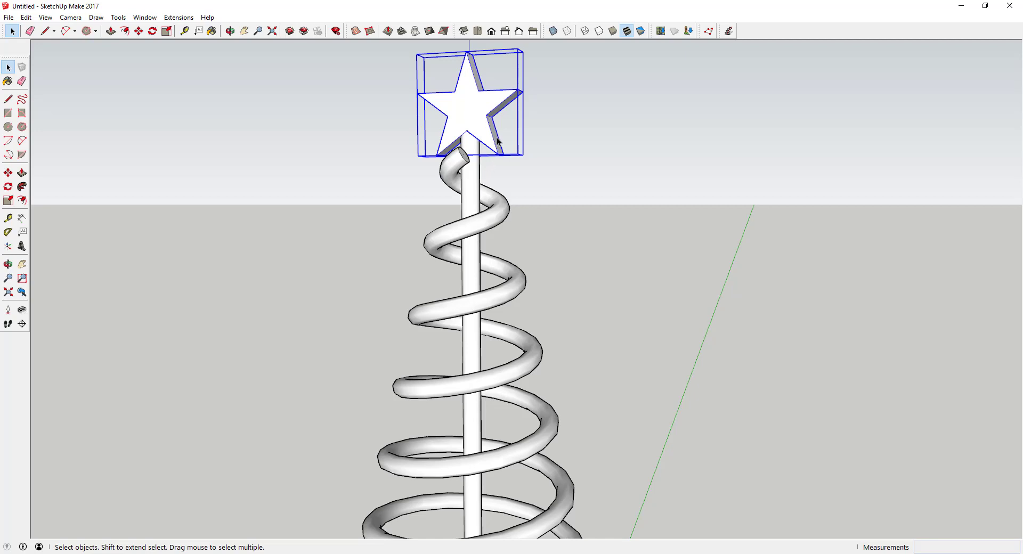
{"action": "scroll", "coordinate": [496, 140], "scroll_direction": "down", "scroll_amount": 4}
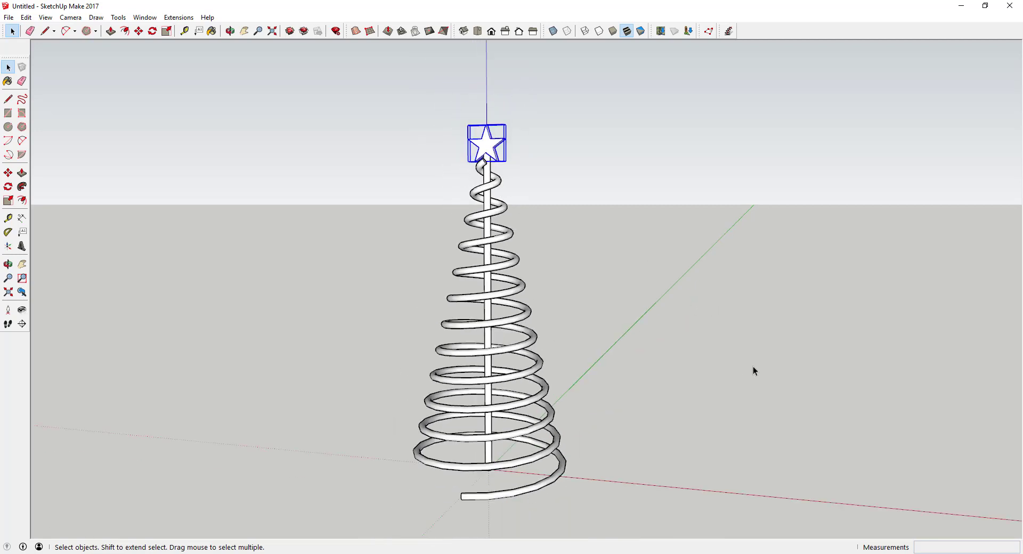
{"action": "scroll", "coordinate": [753, 365], "scroll_direction": "up", "scroll_amount": 1}
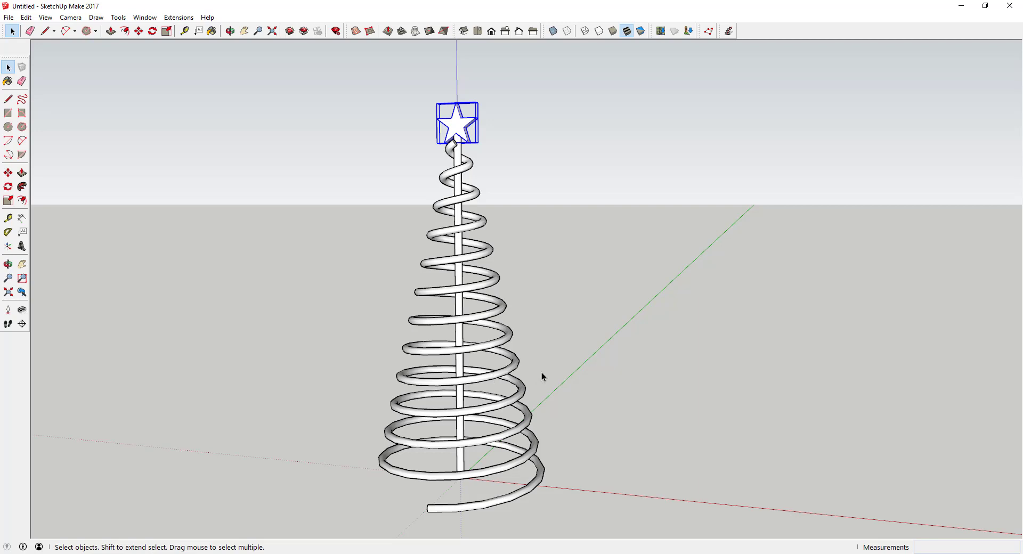
{"action": "scroll", "coordinate": [605, 283], "scroll_direction": "down", "scroll_amount": 2}
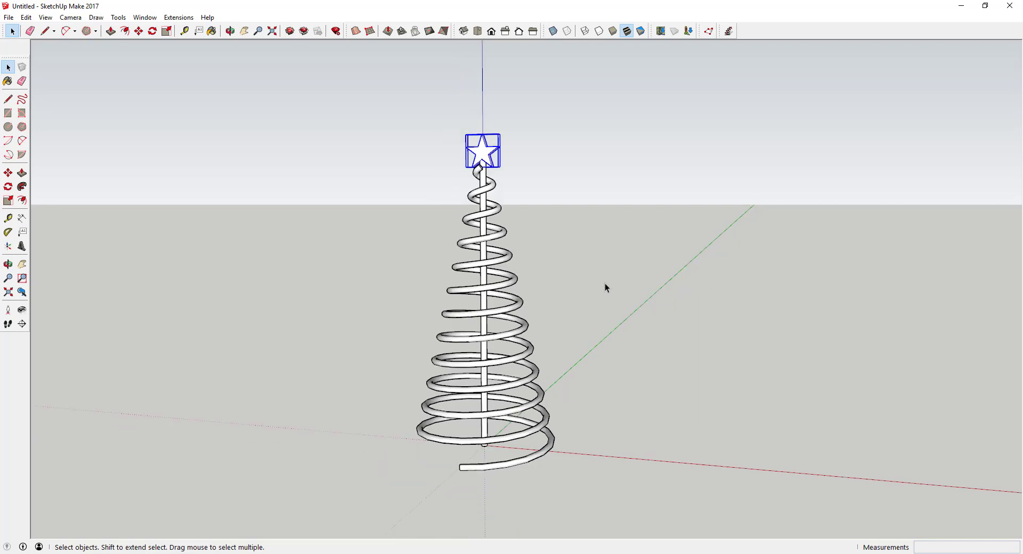
{"action": "scroll", "coordinate": [711, 265], "scroll_direction": "up", "scroll_amount": 1}
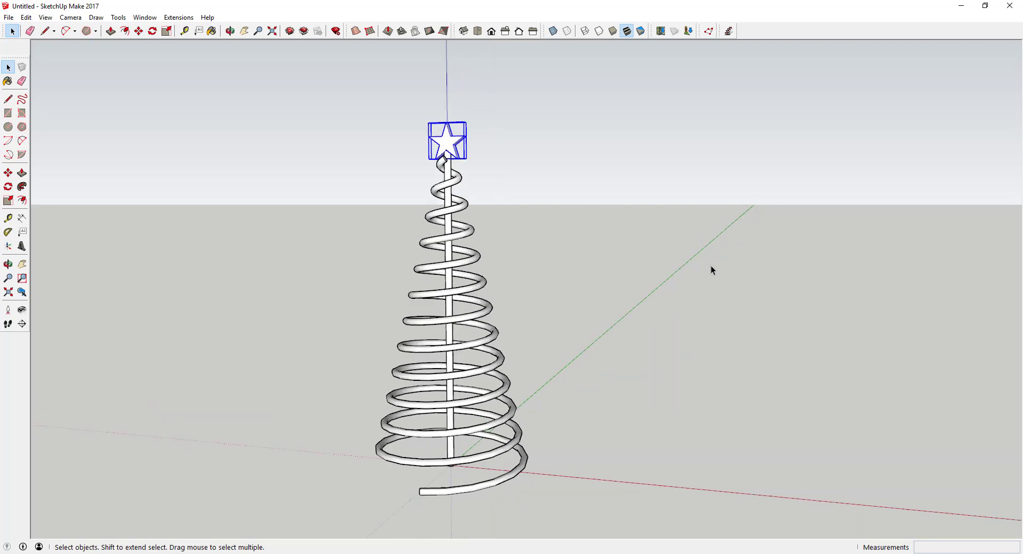
{"action": "left_click", "coordinate": [467, 488]}
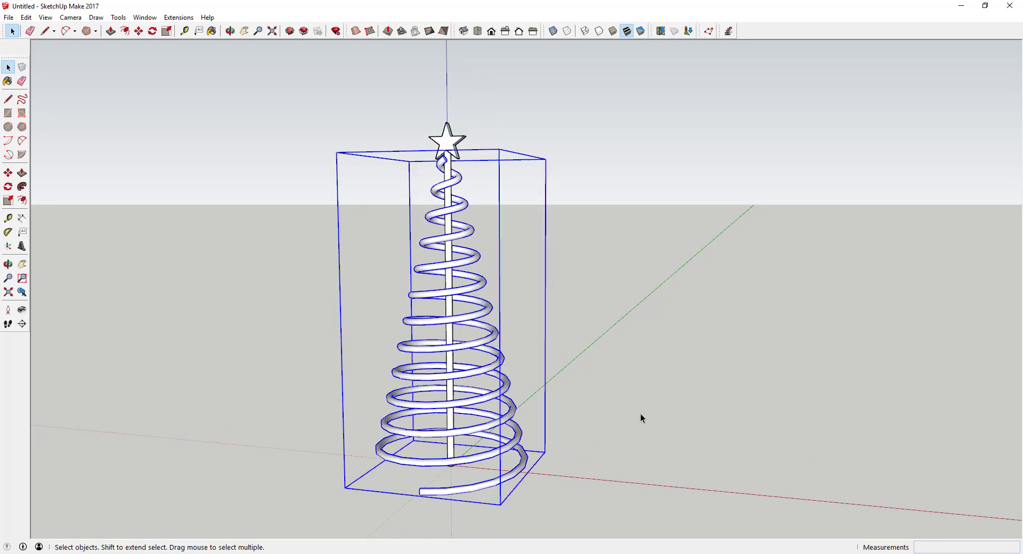